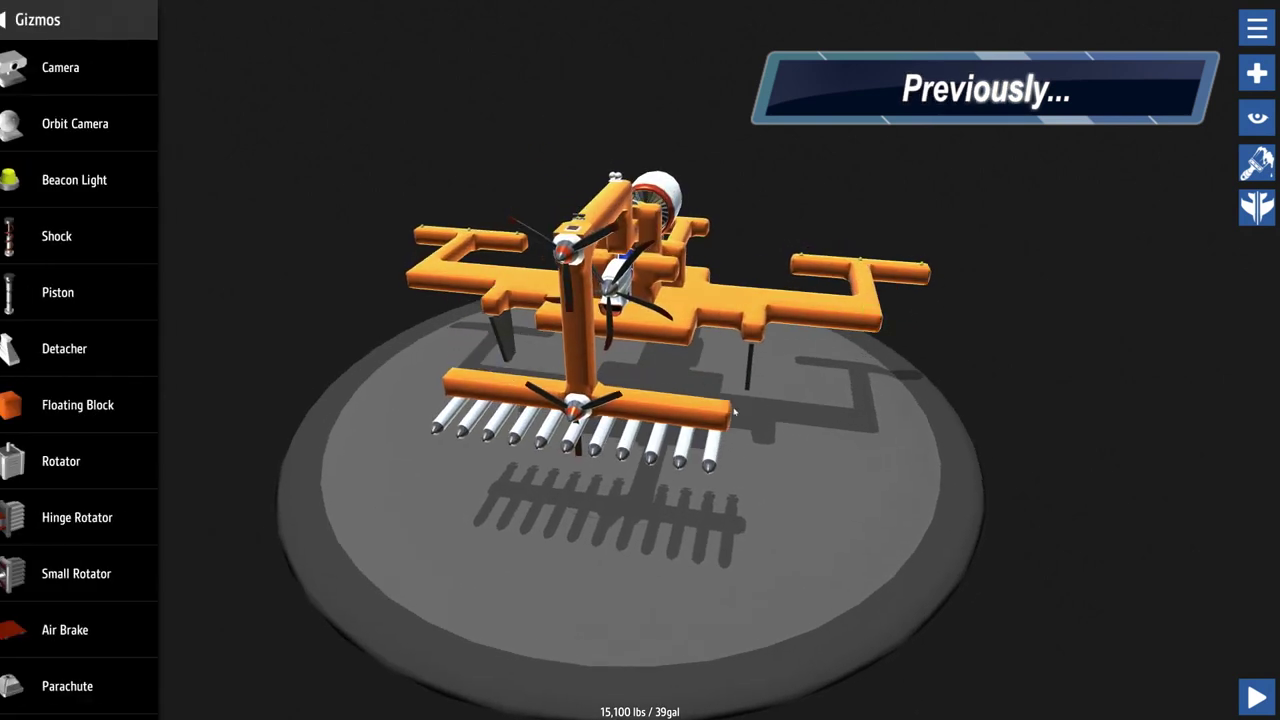
# Bring the missile-armed quad-rotor 'Badboy' into the designer view.
pyautogui.moveTo(36, 405); pyautogui.dragTo(722, 440)
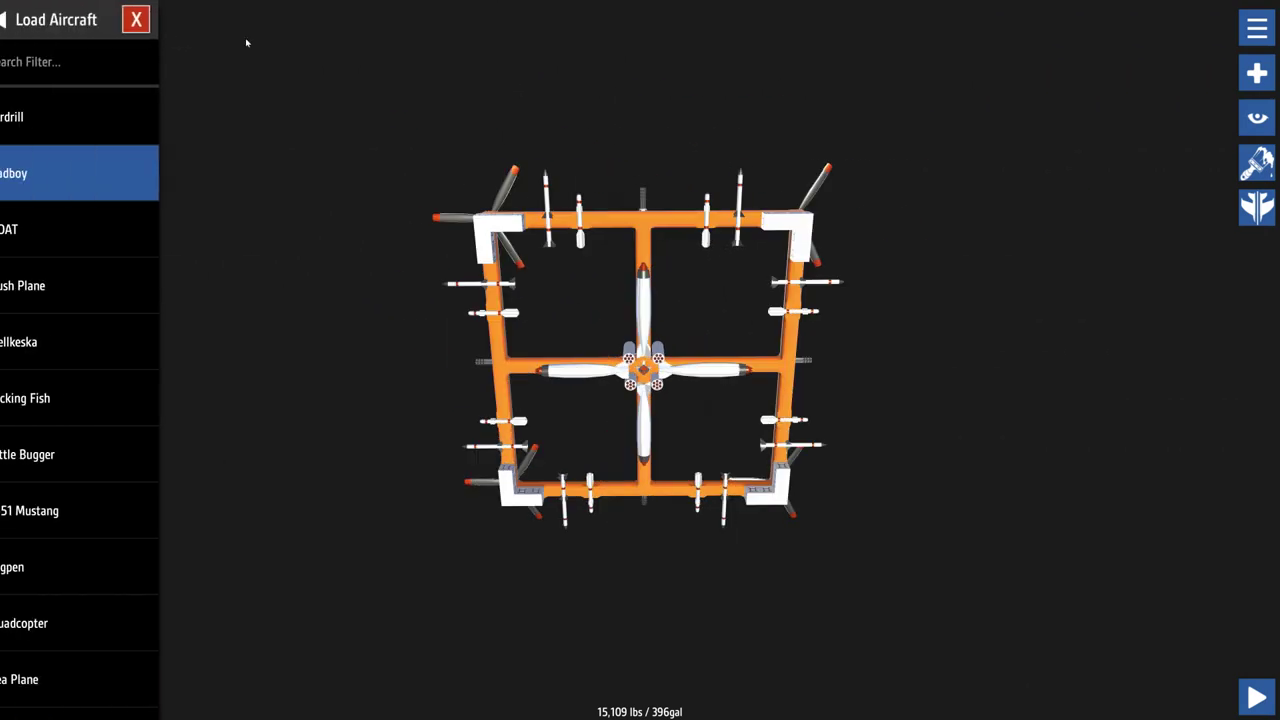
# Cancel deleting Badboy, close the saved-aircraft list, and orbit to an oblique view.
pyautogui.click(155, 19)
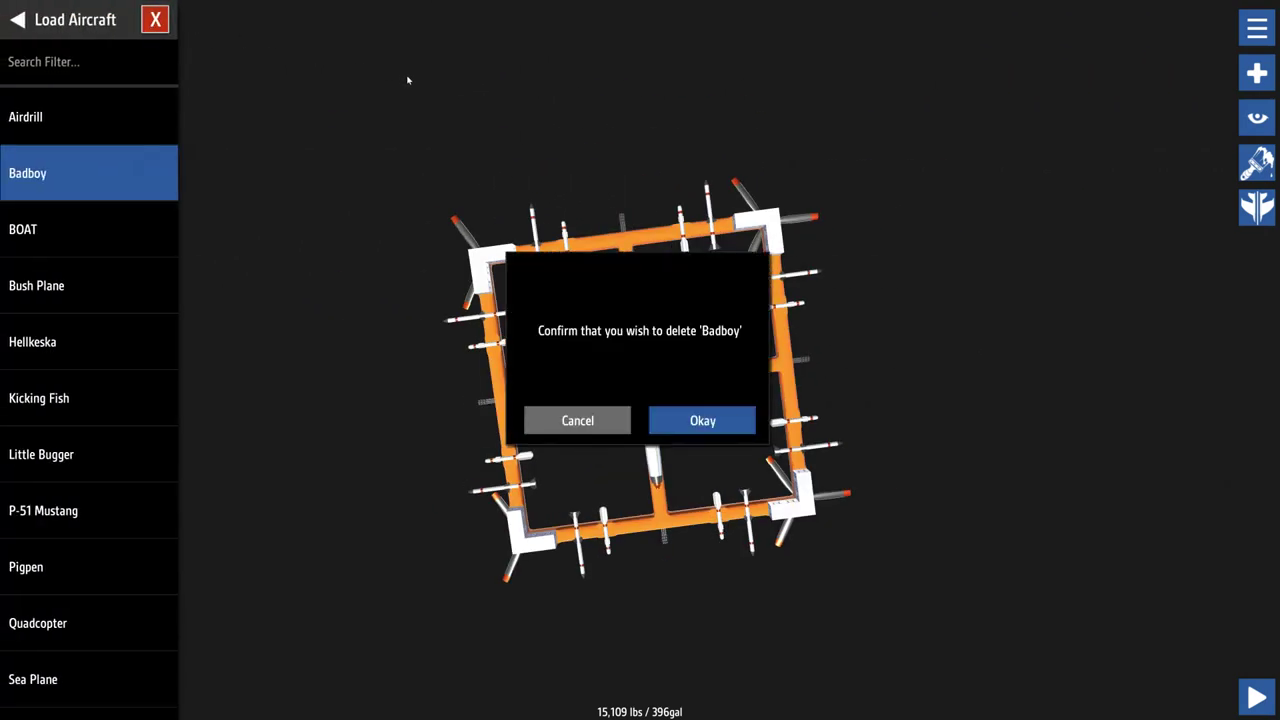
pyautogui.click(577, 420)
pyautogui.click(18, 19)
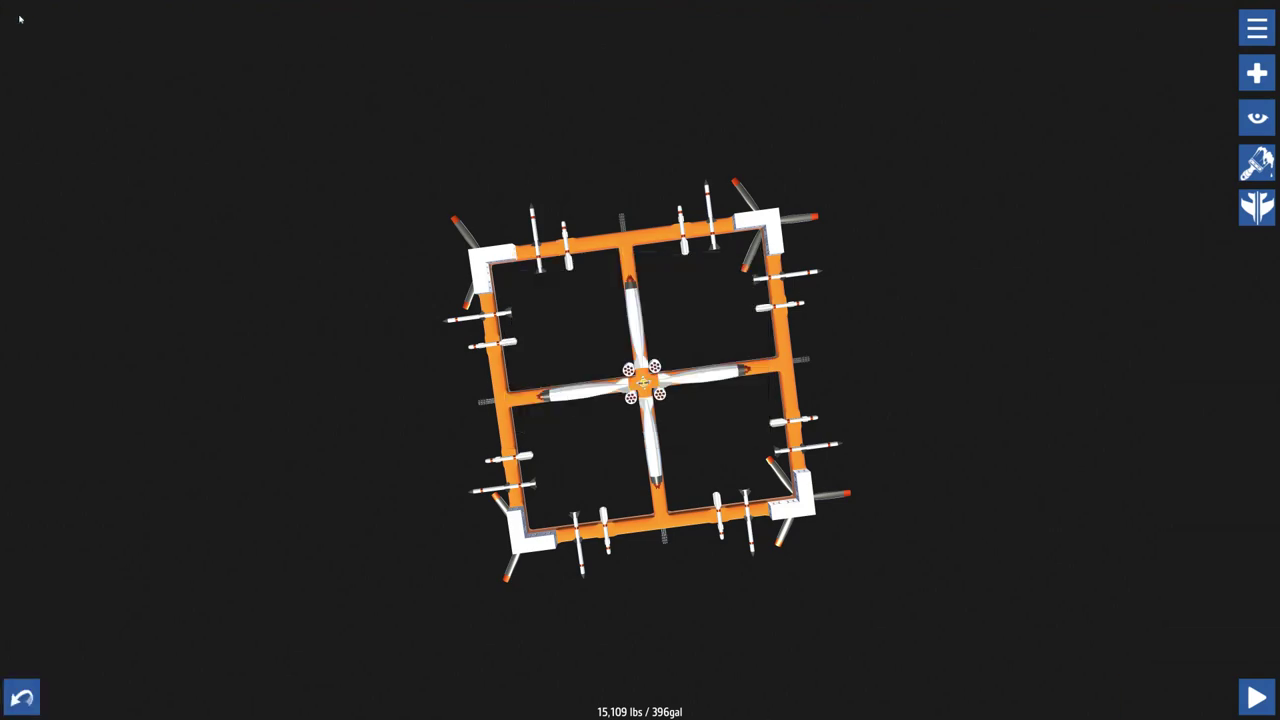
pyautogui.moveTo(743, 129)
pyautogui.mouseDown()
pyautogui.moveTo(897, 260)
pyautogui.moveTo(874, 315)
pyautogui.mouseUp()
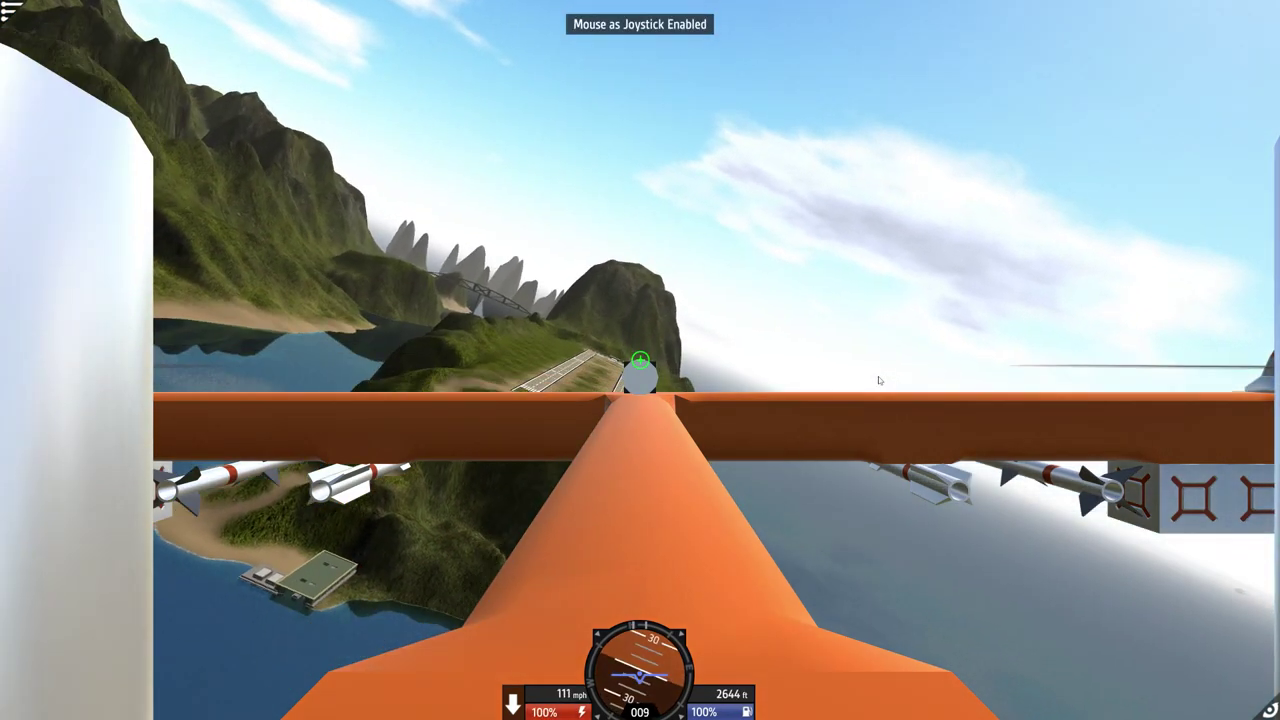
# Toggle mouse-joystick steering and follow the climbing gunship from an outside view.
pyautogui.rightClick(881, 375)
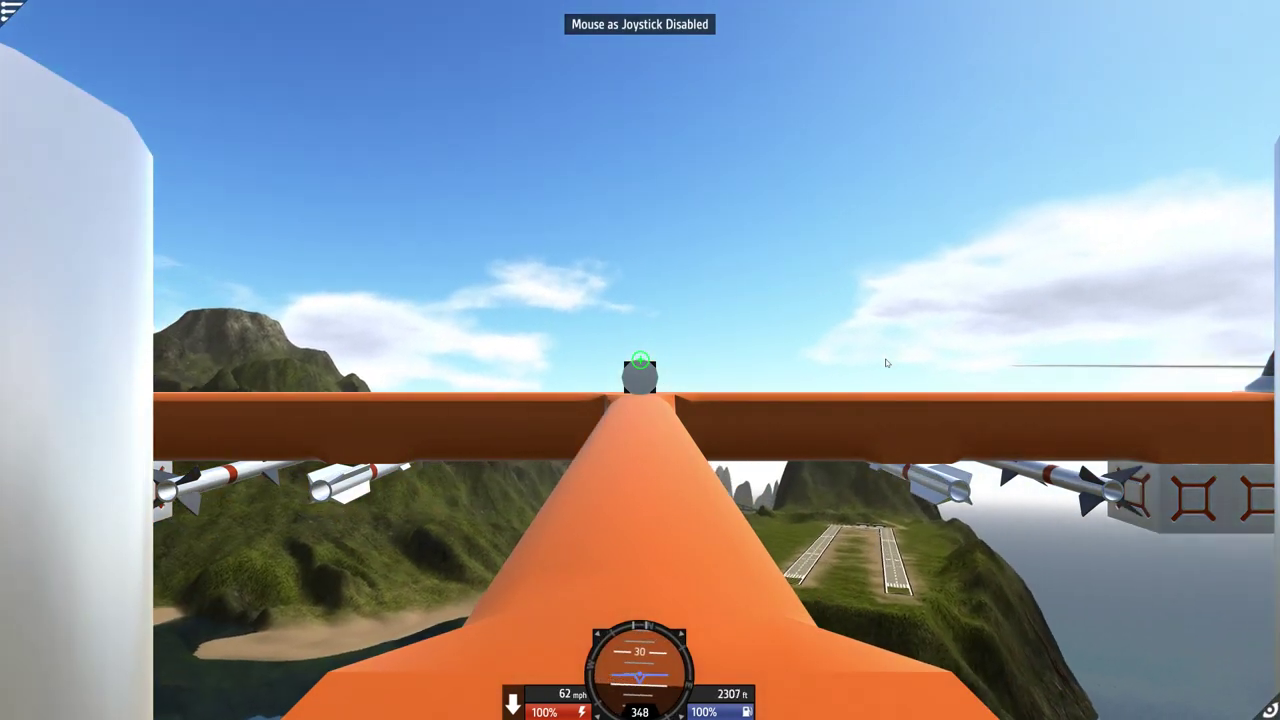
pyautogui.press('Tab')
pyautogui.scroll(-5, 886, 365)
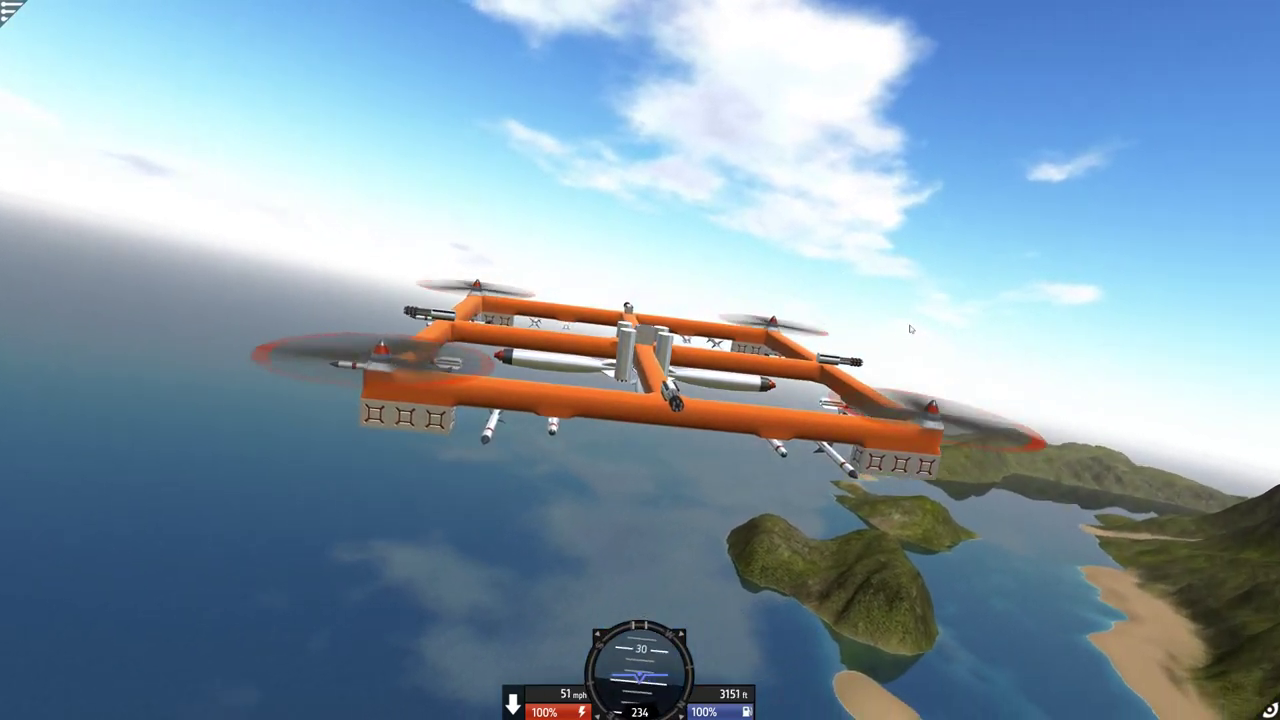
pyautogui.middleClick(886, 362)
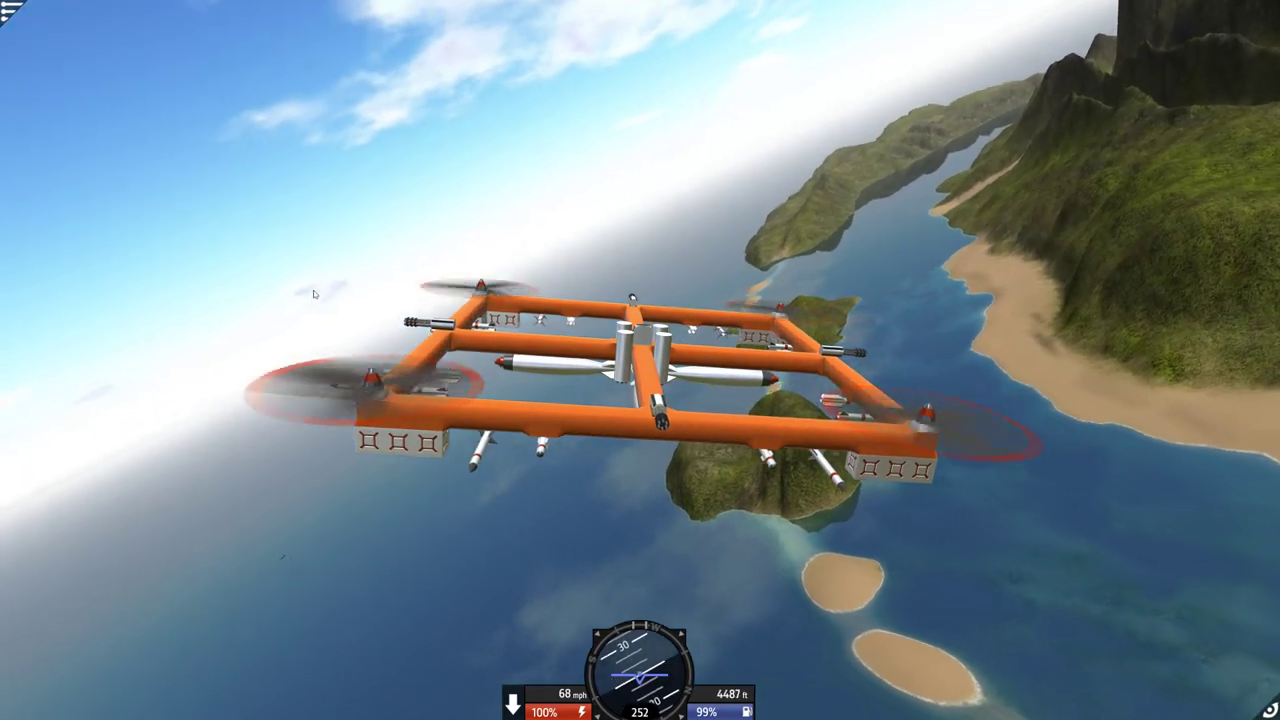
# Turn off mouse-joystick steering and orbit the camera behind, then beside, the craft.
pyautogui.press('F7')
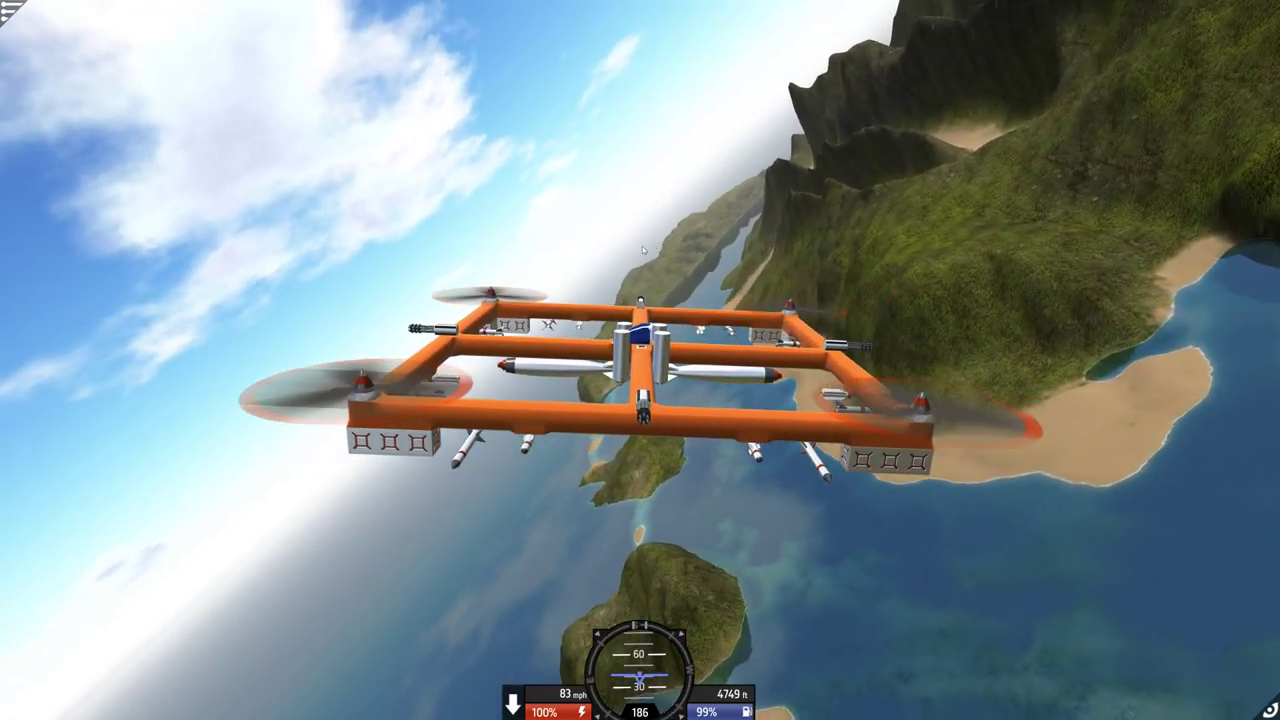
pyautogui.moveTo(672, 253)
pyautogui.mouseDown()
pyautogui.moveTo(777, 204)
pyautogui.moveTo(748, 172)
pyautogui.moveTo(782, 240)
pyautogui.moveTo(780, 213)
pyautogui.moveTo(760, 200)
pyautogui.moveTo(822, 206)
pyautogui.moveTo(797, 170)
pyautogui.moveTo(845, 168)
pyautogui.mouseUp()
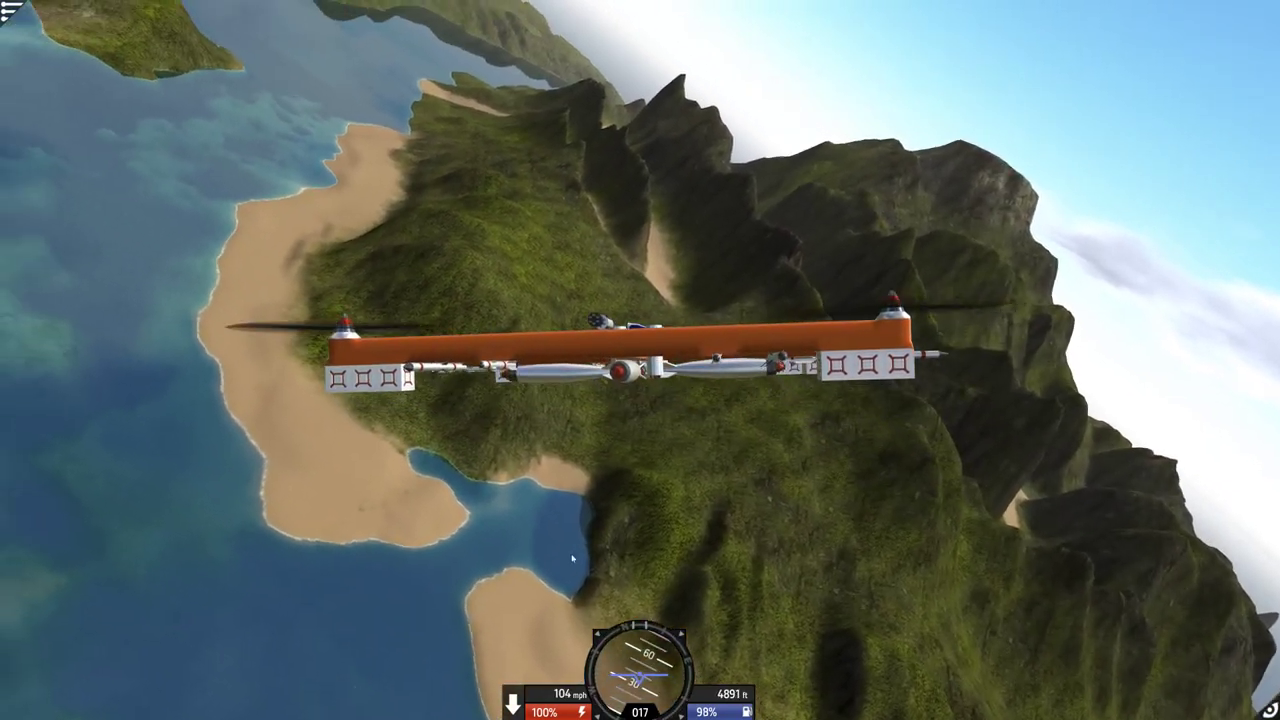
pyautogui.moveTo(845, 168)
pyautogui.mouseDown()
pyautogui.moveTo(580, 456)
pyautogui.moveTo(637, 484)
pyautogui.mouseUp()
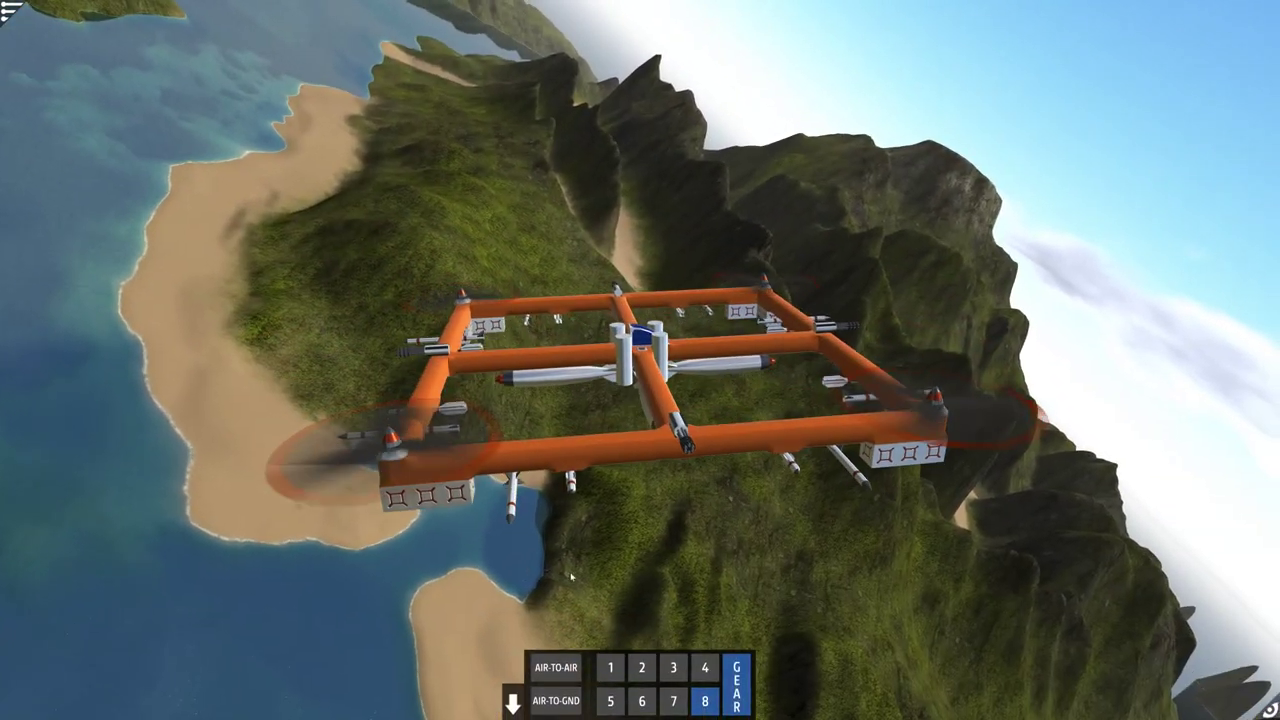
# Follow the gunship into the canyon toward the AA tanks, then switch to first-person view.
pyautogui.moveTo(584, 630); pyautogui.dragTo(805, 428)
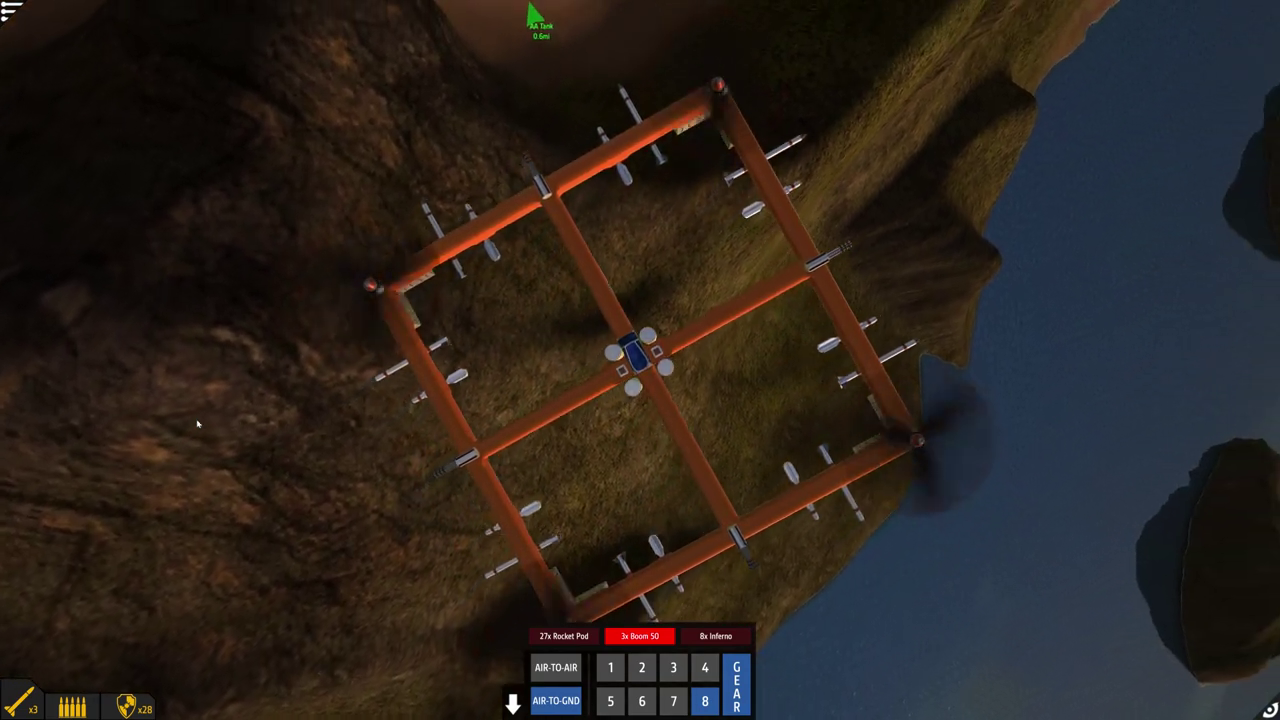
pyautogui.moveTo(198, 425); pyautogui.dragTo(378, 553)
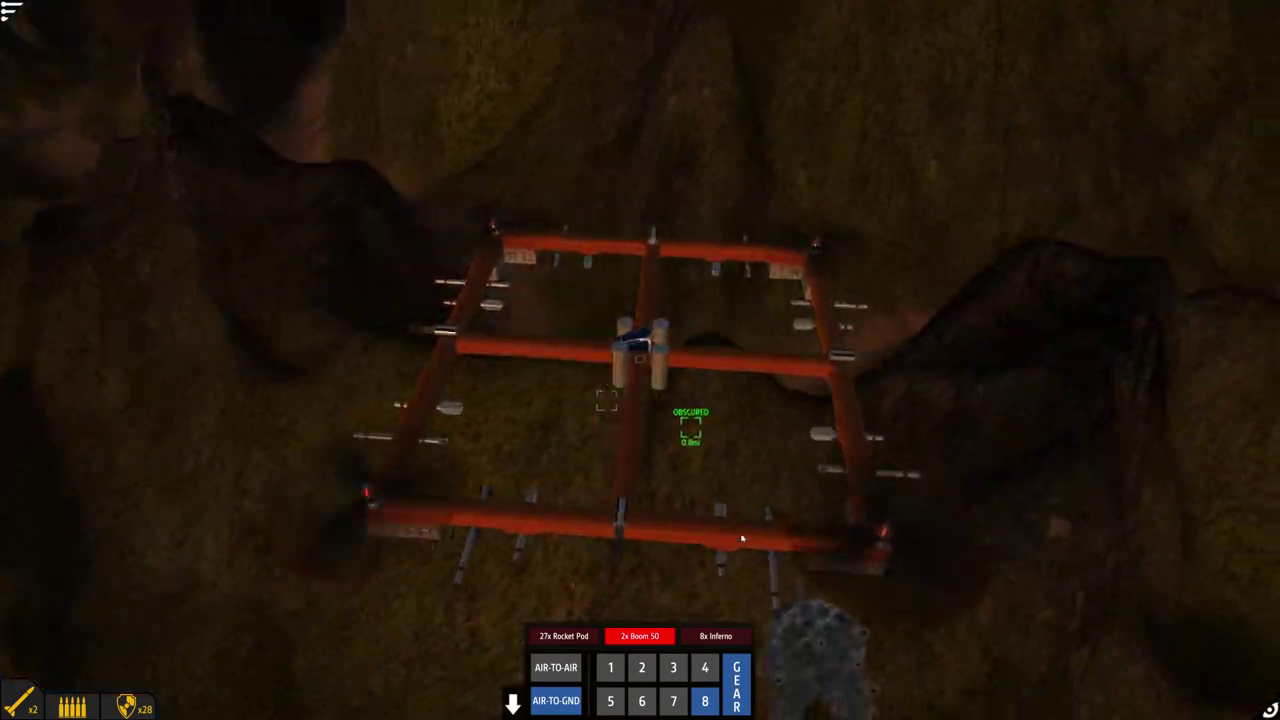
pyautogui.press('c')
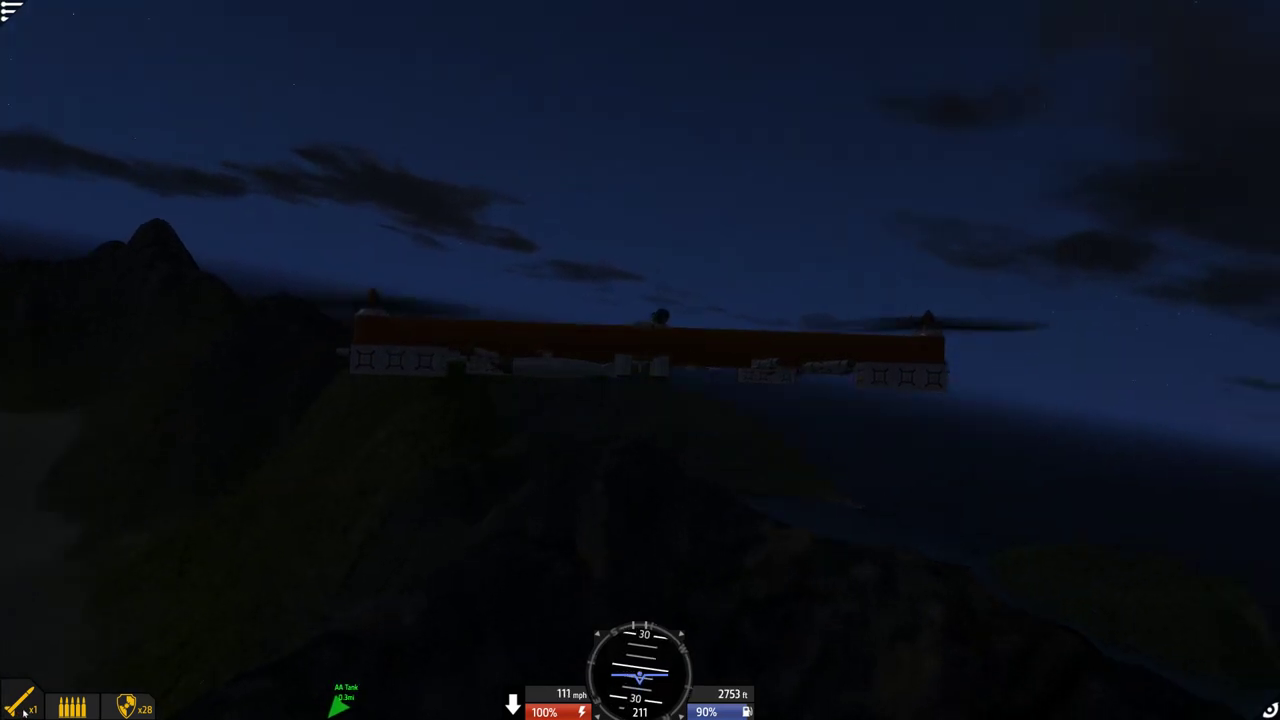
# Store the position near the AA tanks as custom location 'TANX' and resume flying.
pyautogui.press('Escape')
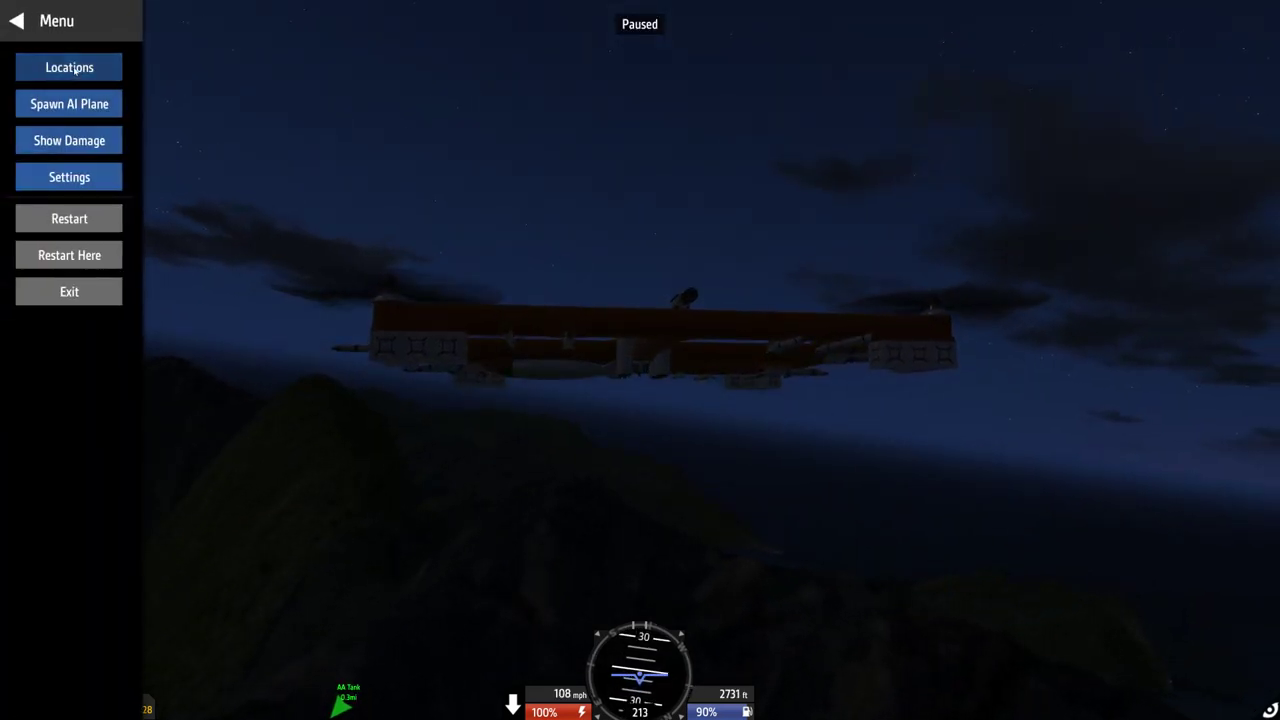
pyautogui.click(75, 68)
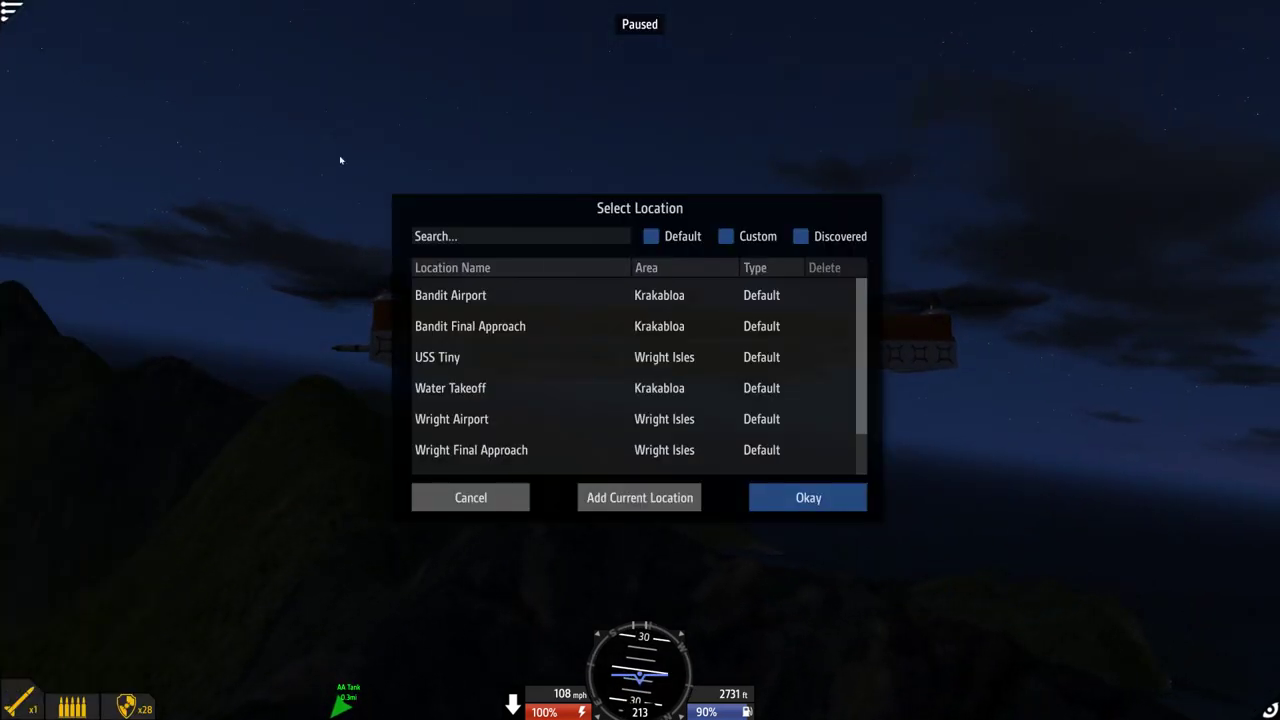
pyautogui.click(638, 502)
pyautogui.write('TANX')
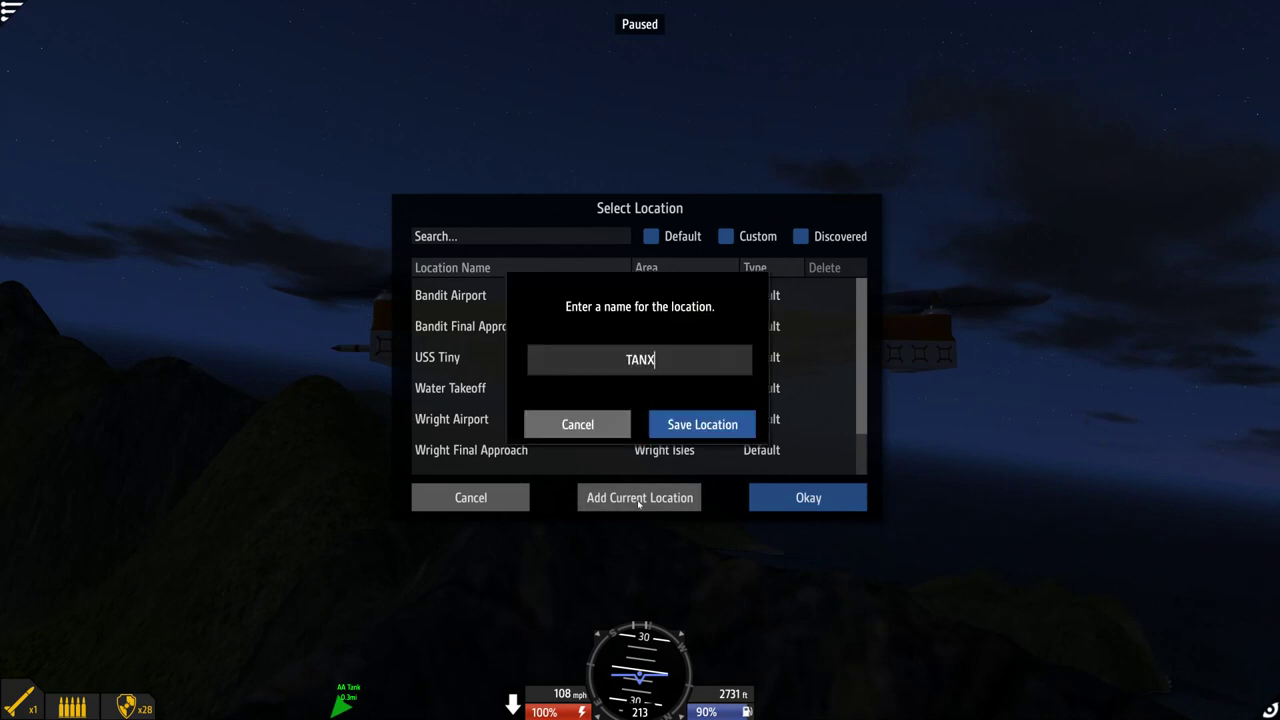
pyautogui.click(708, 430)
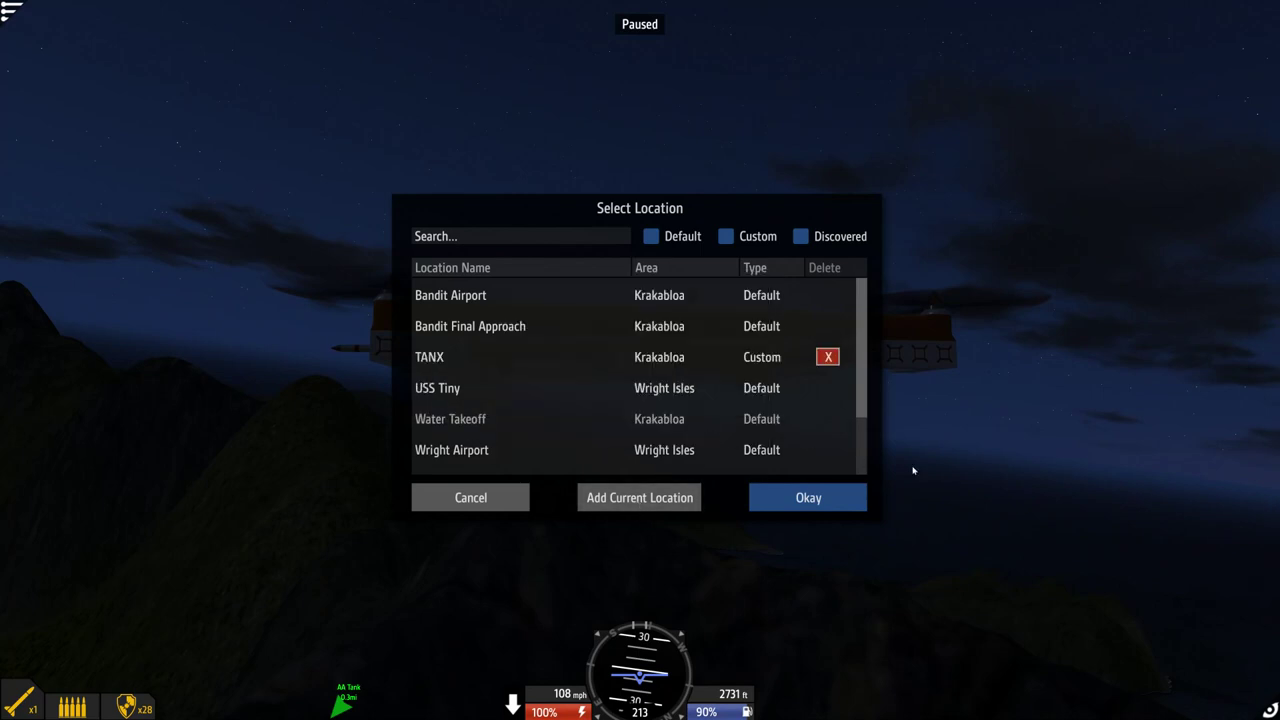
pyautogui.click(812, 503)
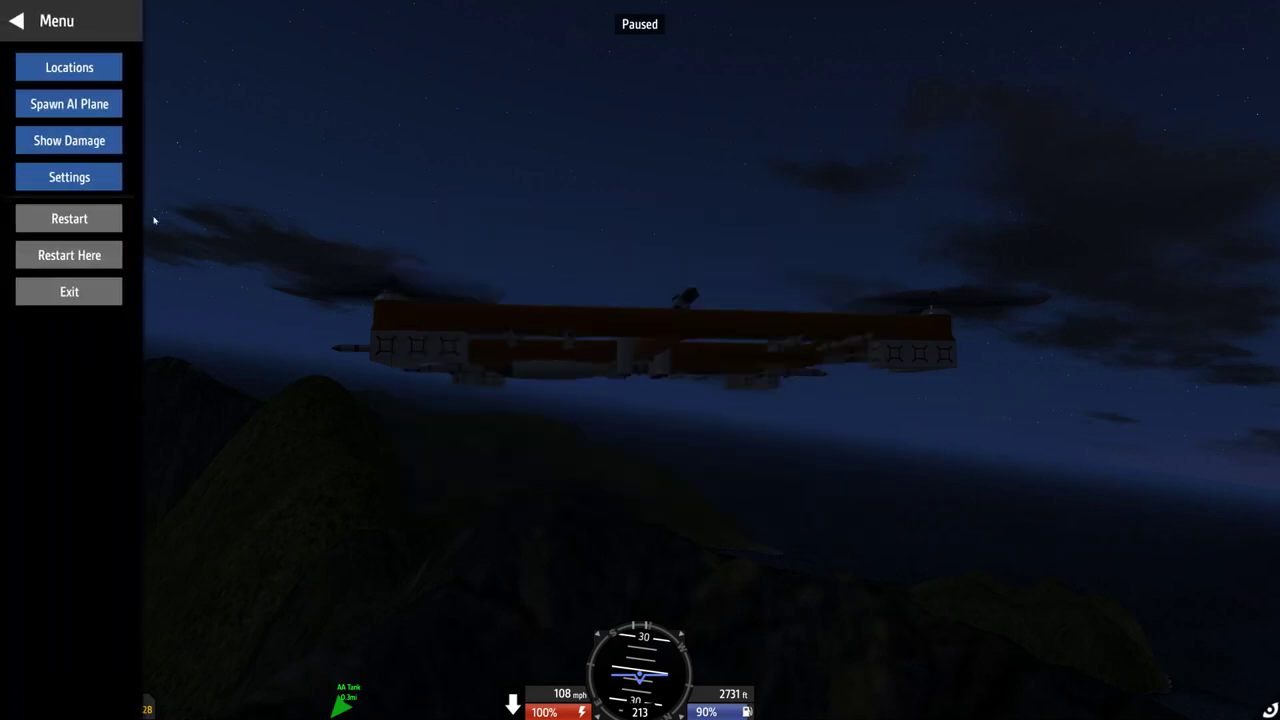
pyautogui.click(31, 21)
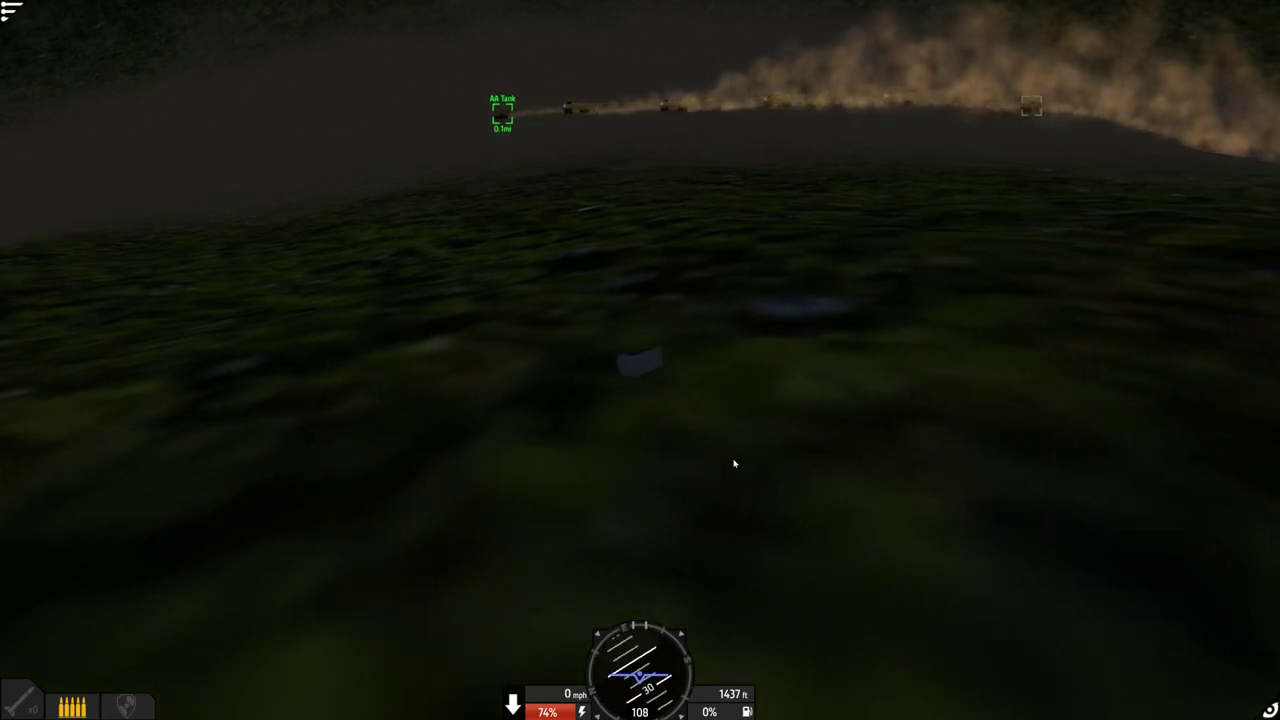
# Jump to the saved TANX location, then respawn an intact gunship after crashing.
pyautogui.press('Escape')
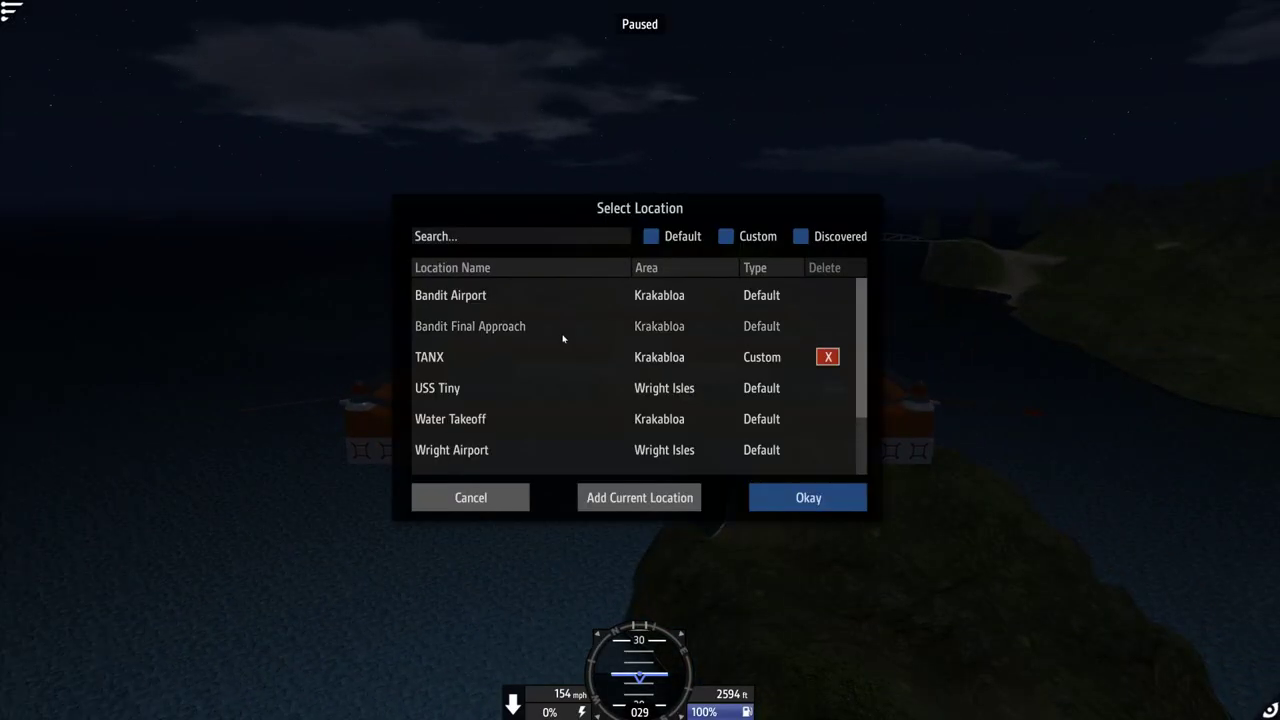
pyautogui.doubleClick(586, 388)
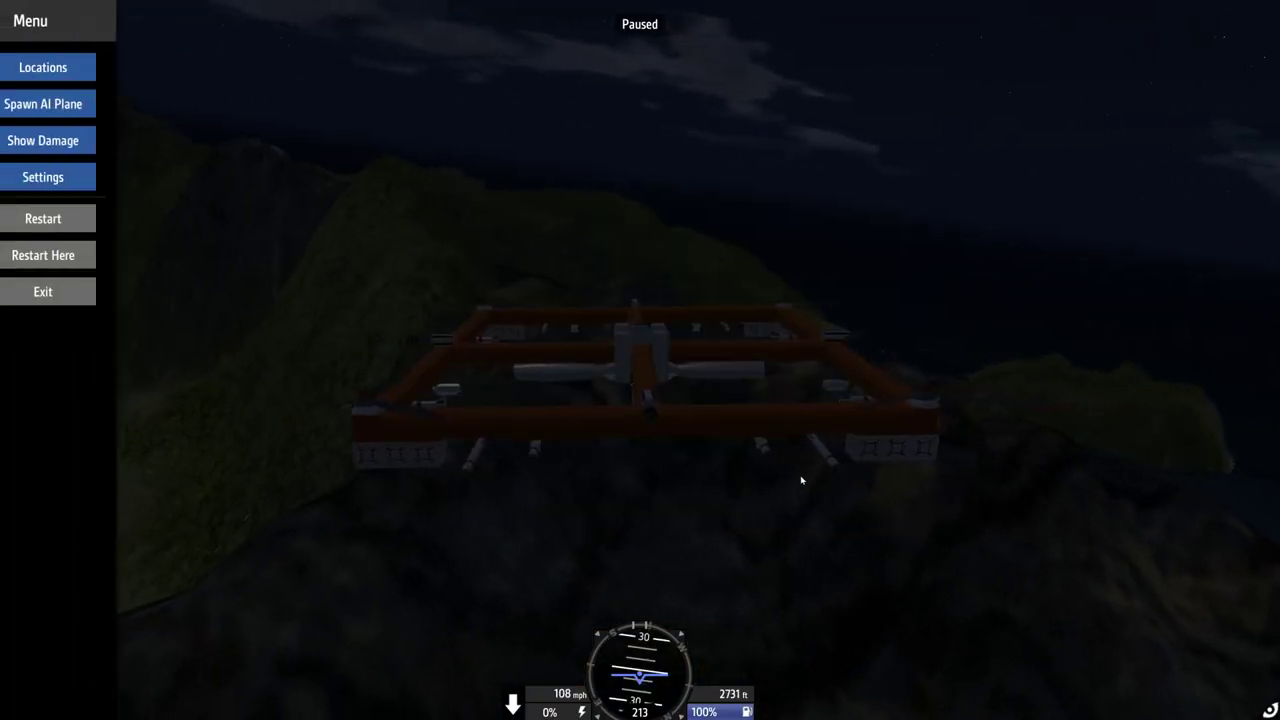
pyautogui.press('Escape')
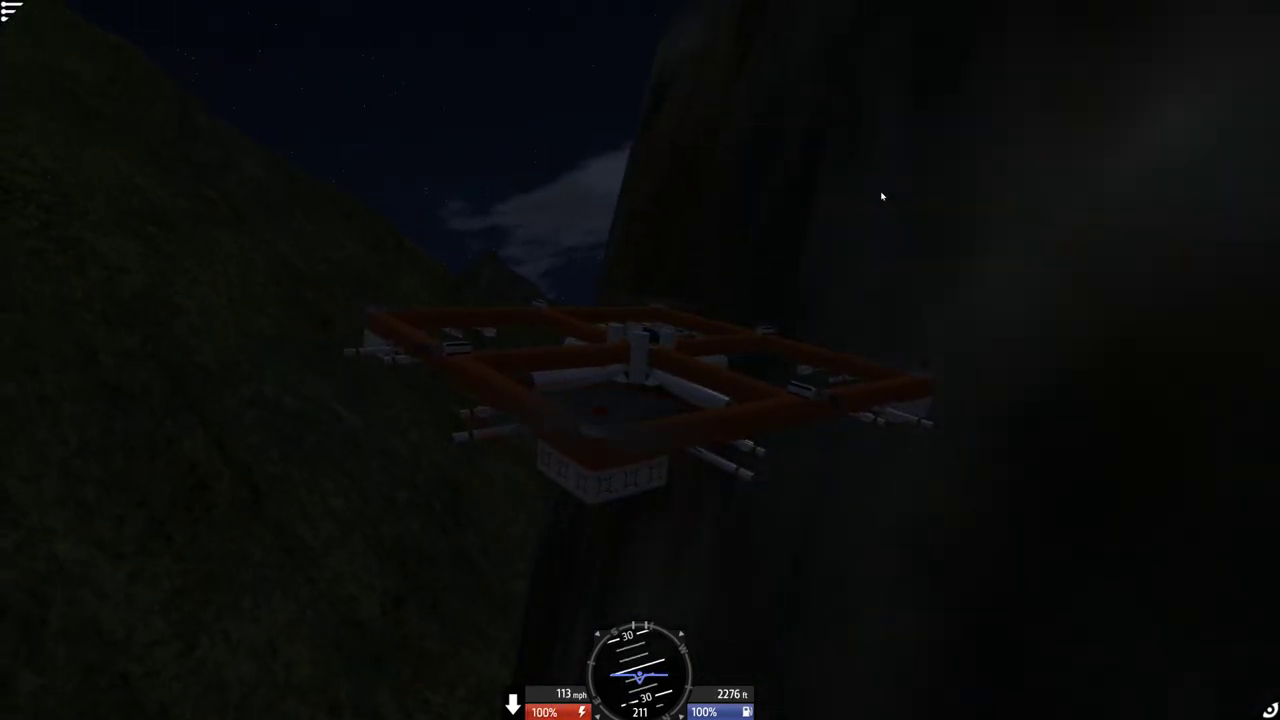
pyautogui.press('Escape')
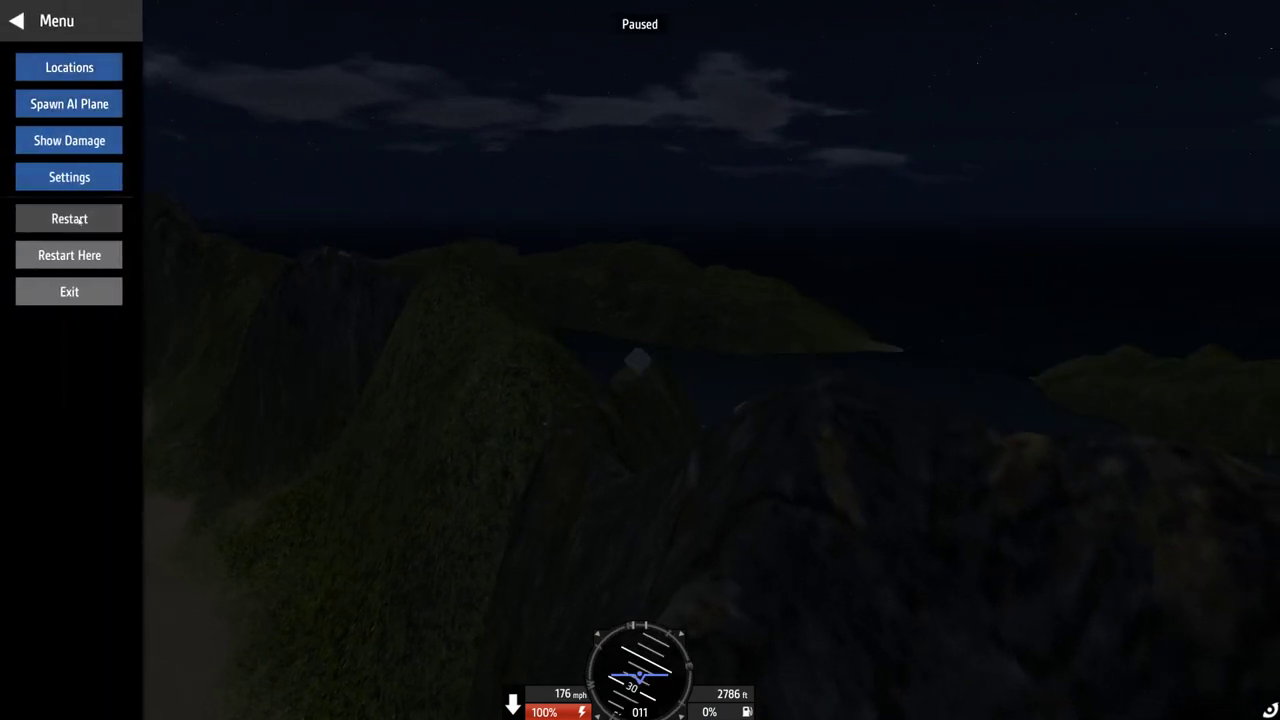
pyautogui.click(69, 255)
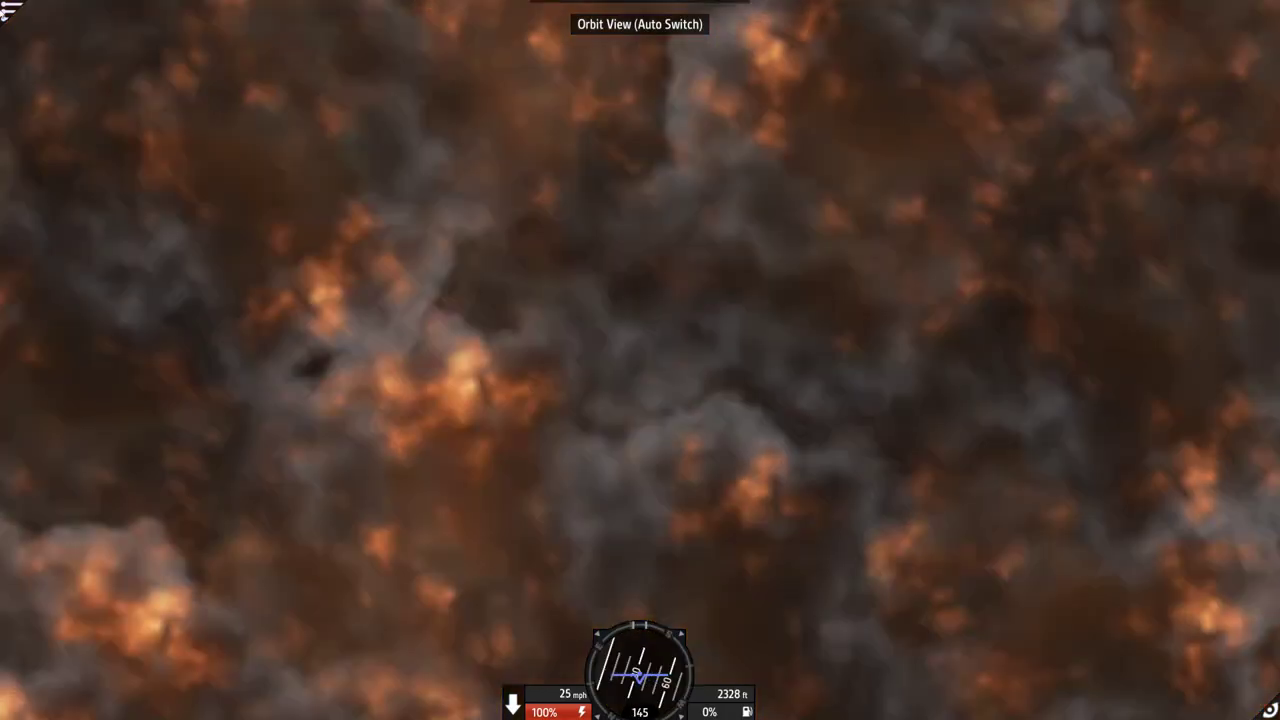
# Restart the flight at a chosen saved location, then again from the starting location.
pyautogui.press('Escape')
pyautogui.click(56, 62)
pyautogui.click(808, 497)
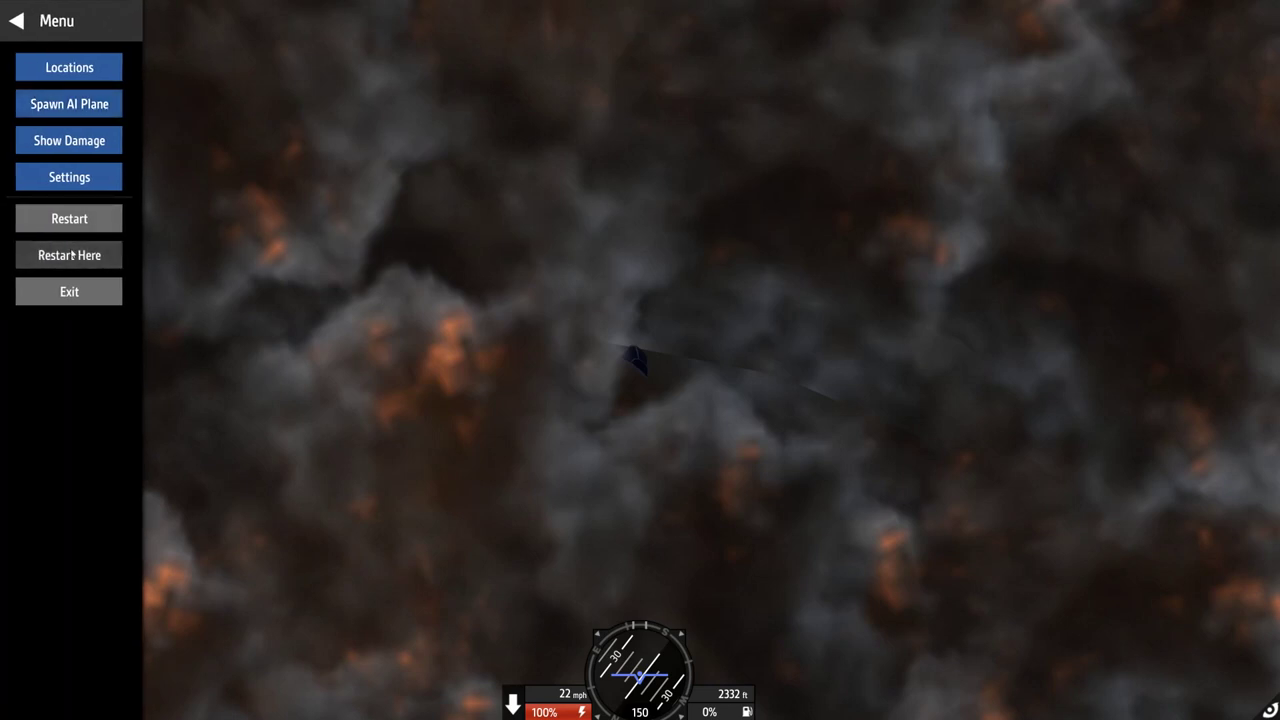
pyautogui.click(72, 255)
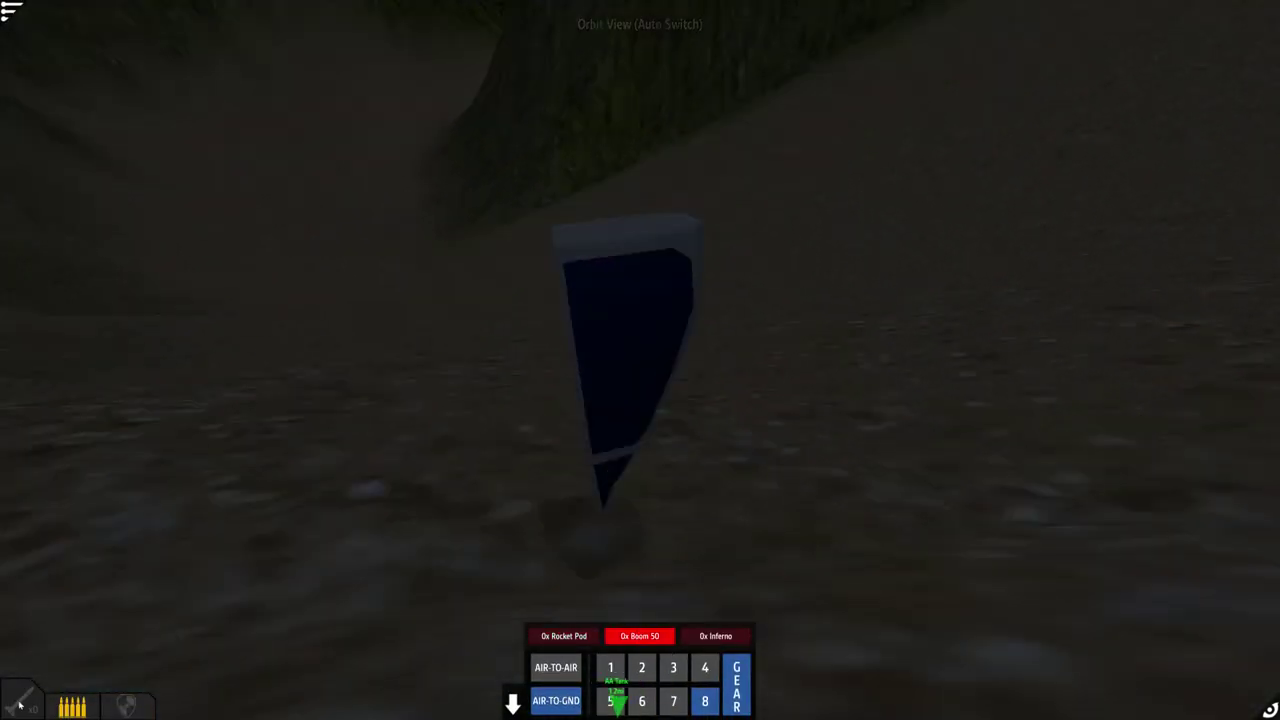
pyautogui.press('Escape')
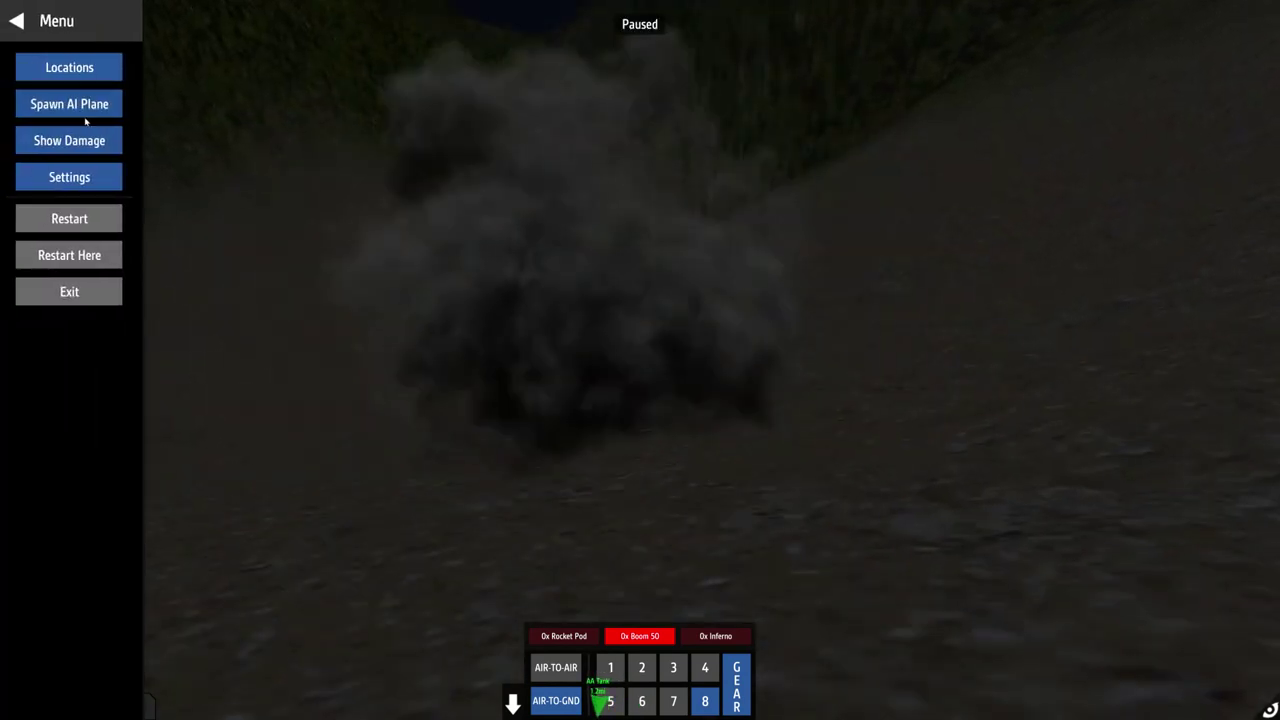
pyautogui.click(69, 219)
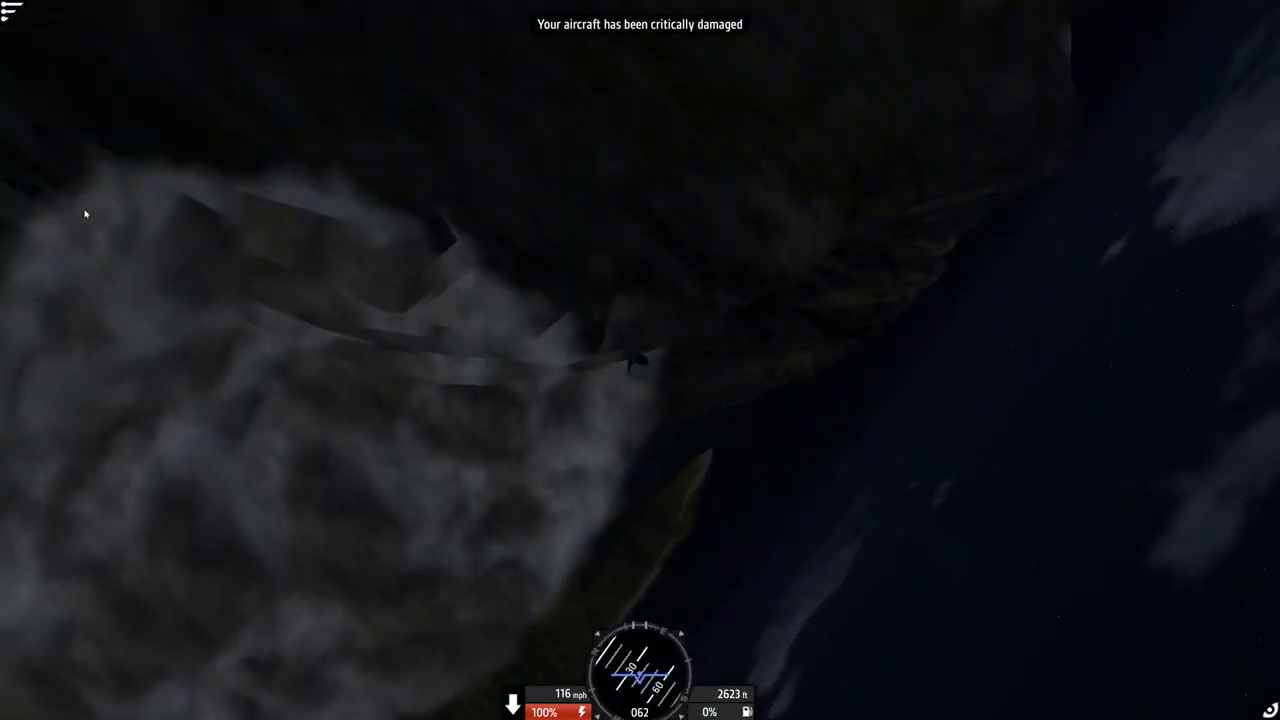
# After critical damage, store the spot over the mountains as 'TANXXXX' and resume.
pyautogui.press('Escape')
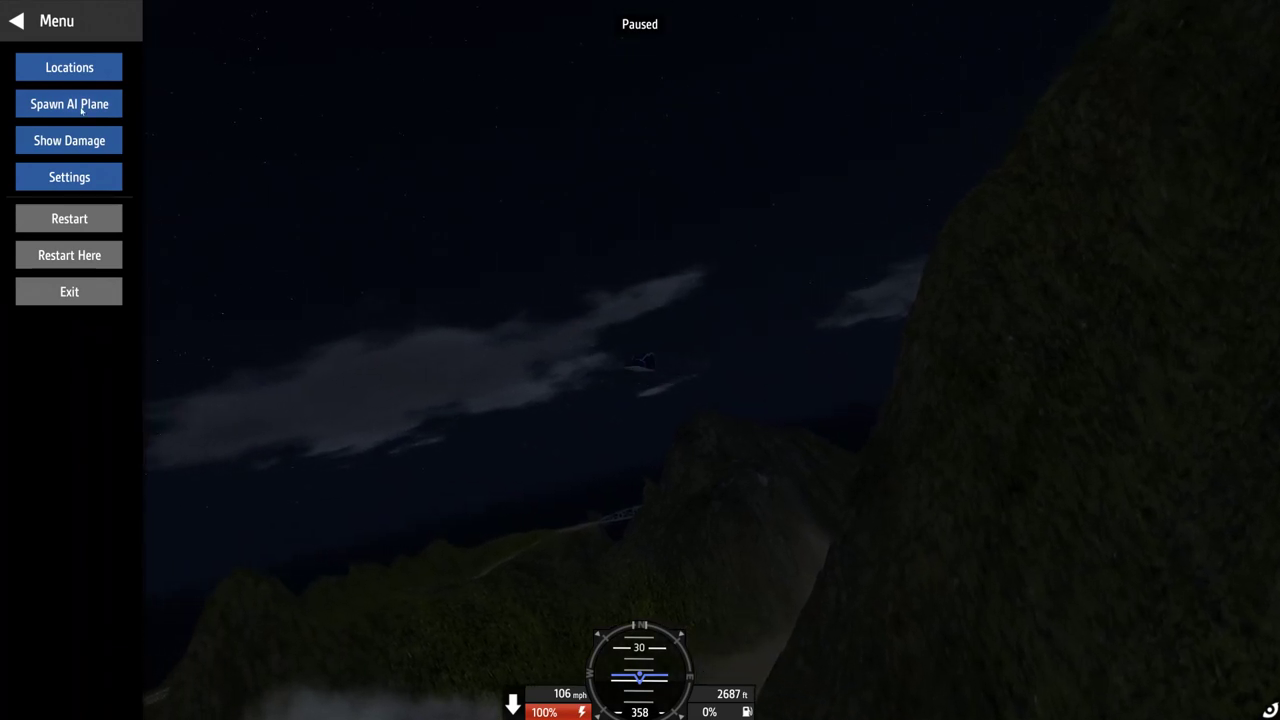
pyautogui.click(77, 75)
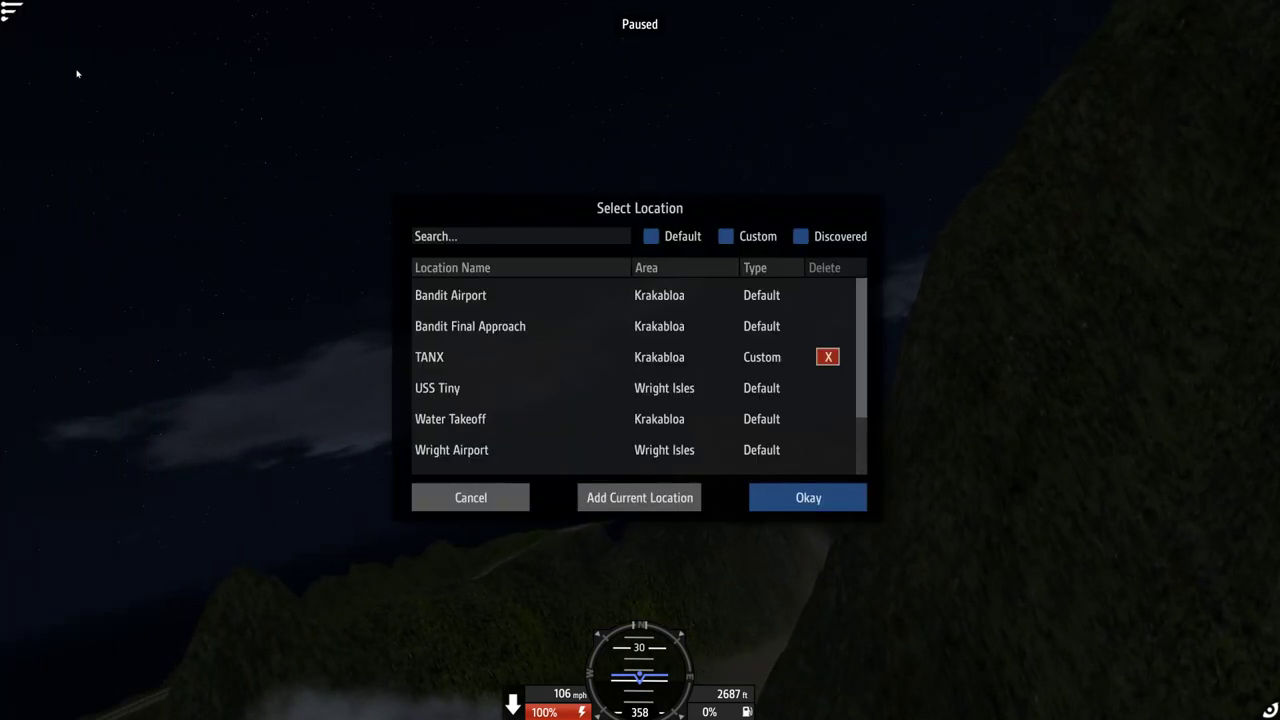
pyautogui.click(639, 497)
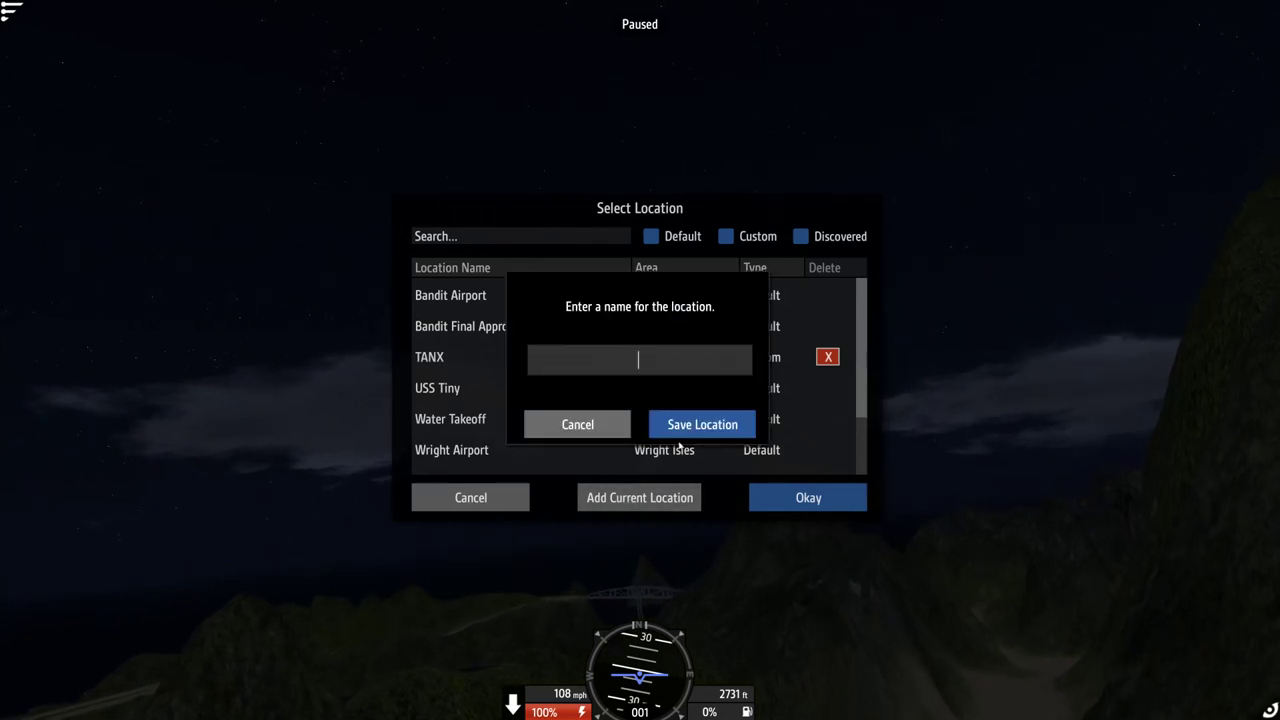
pyautogui.write('TANXXXX')
pyautogui.click(703, 430)
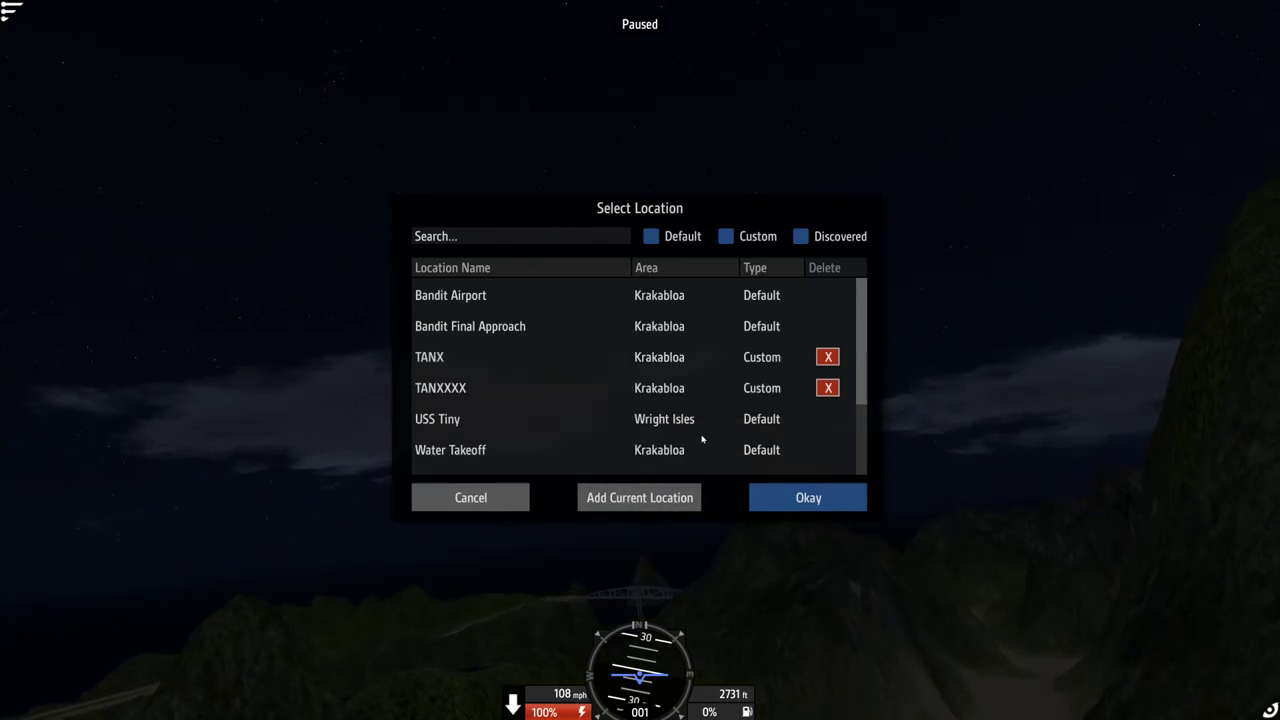
pyautogui.click(840, 509)
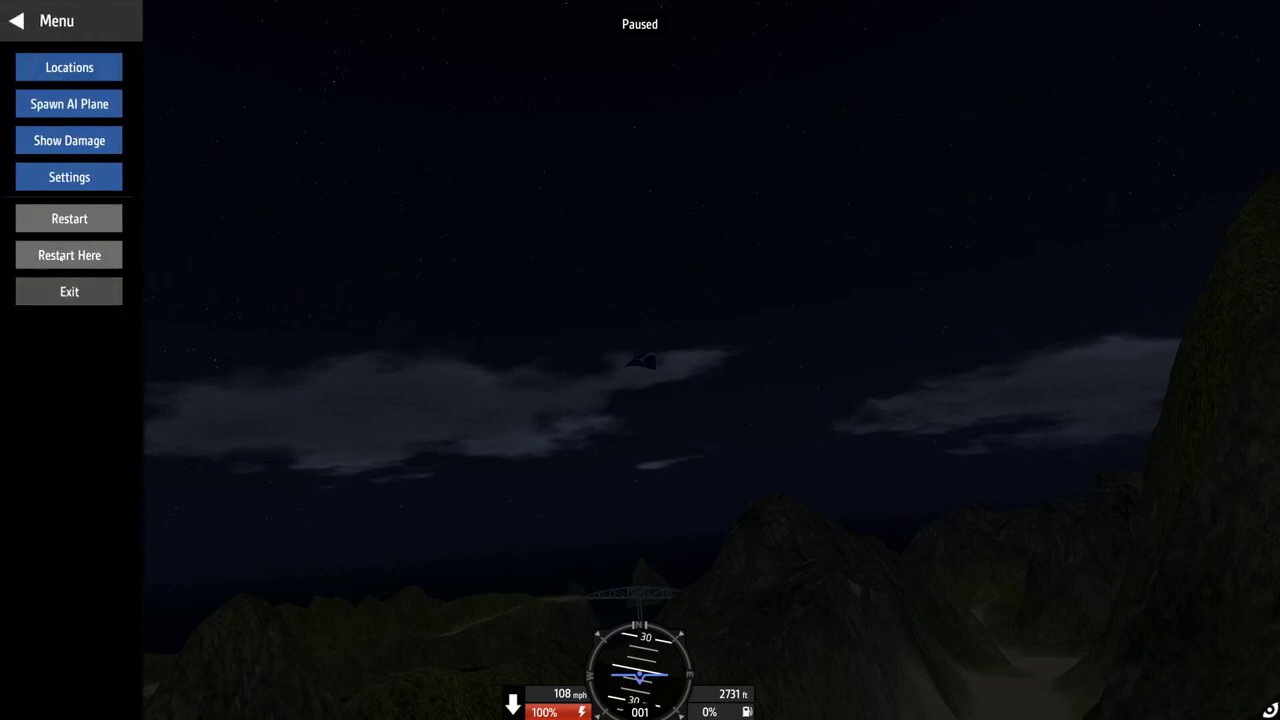
pyautogui.click(548, 306)
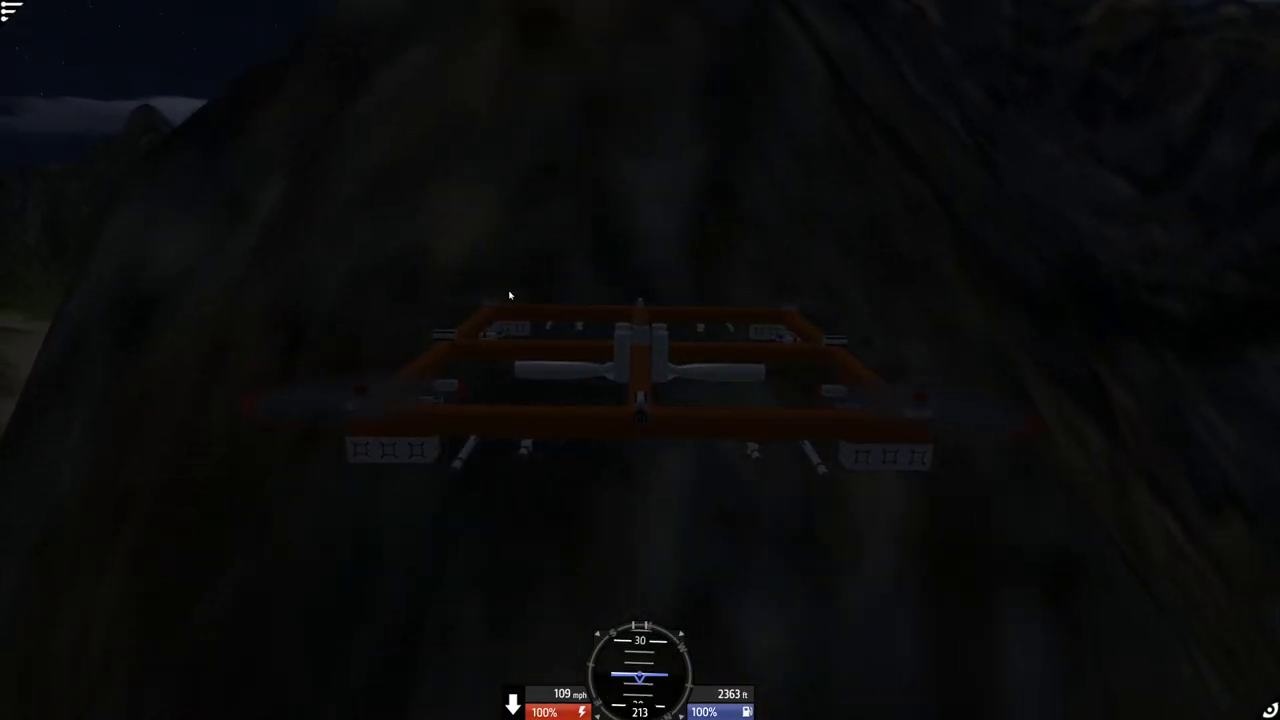
# Move the gunship to the saved TANXXXX location and resume flying.
pyautogui.press('Escape')
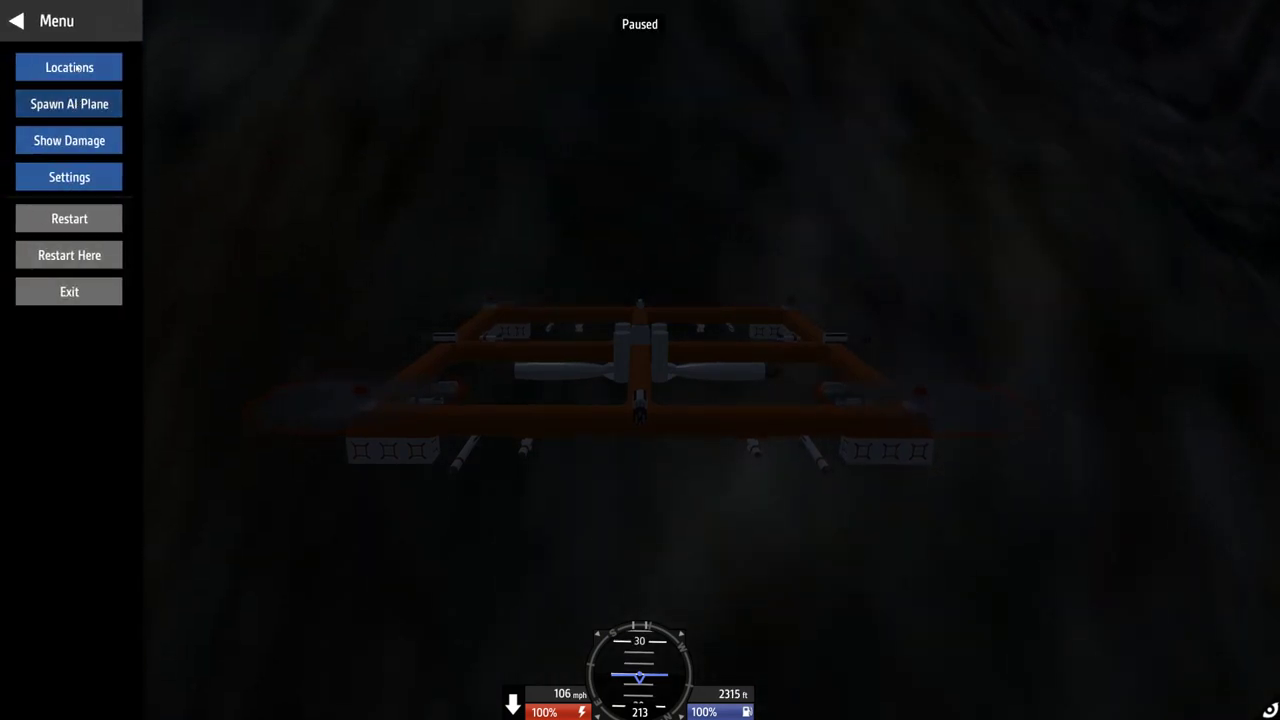
pyautogui.click(69, 67)
pyautogui.click(488, 388)
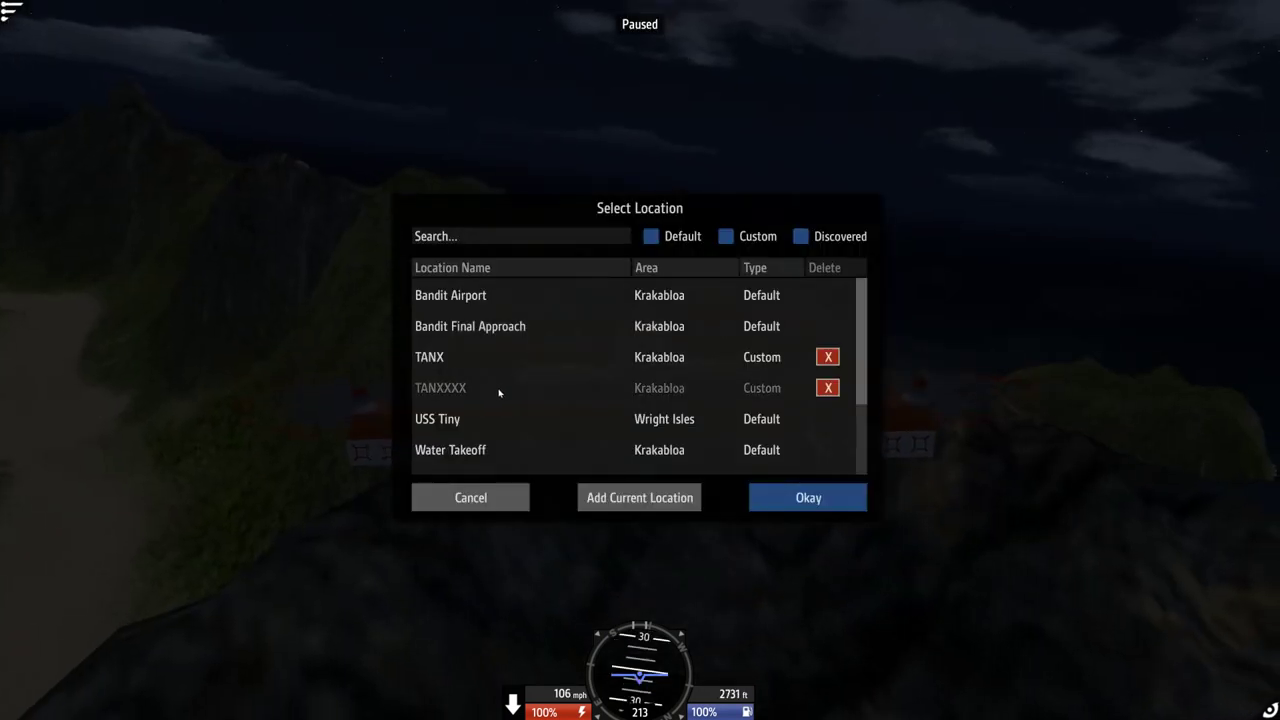
pyautogui.click(808, 497)
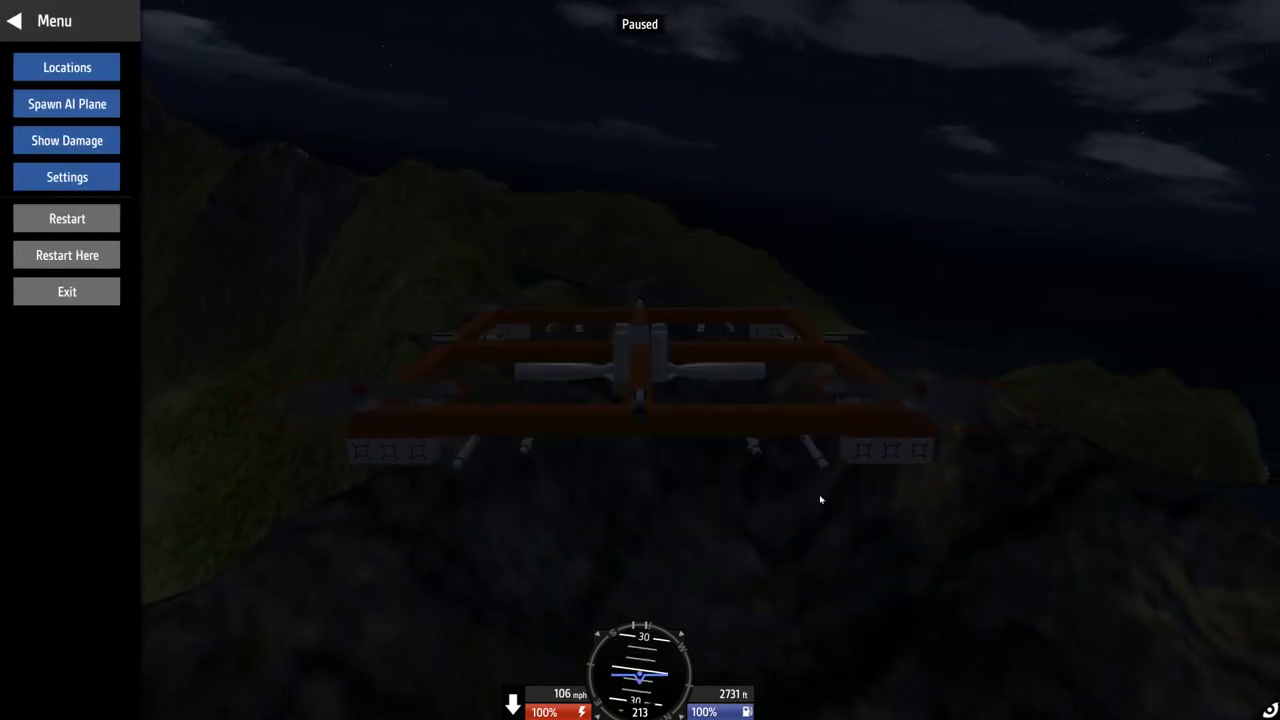
pyautogui.click(17, 20)
# Orbit to look down on the gunship, switch to the chase camera, then pause.
pyautogui.moveTo(494, 249); pyautogui.dragTo(801, 255)
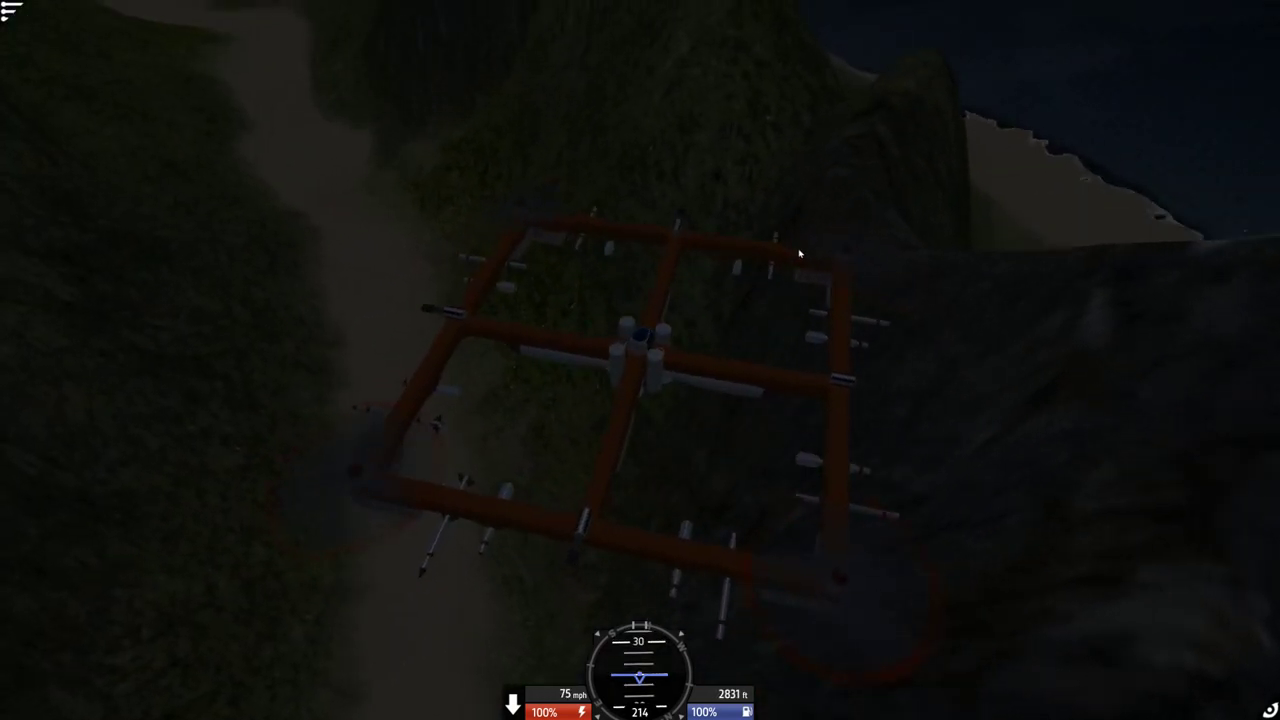
pyautogui.press('c')
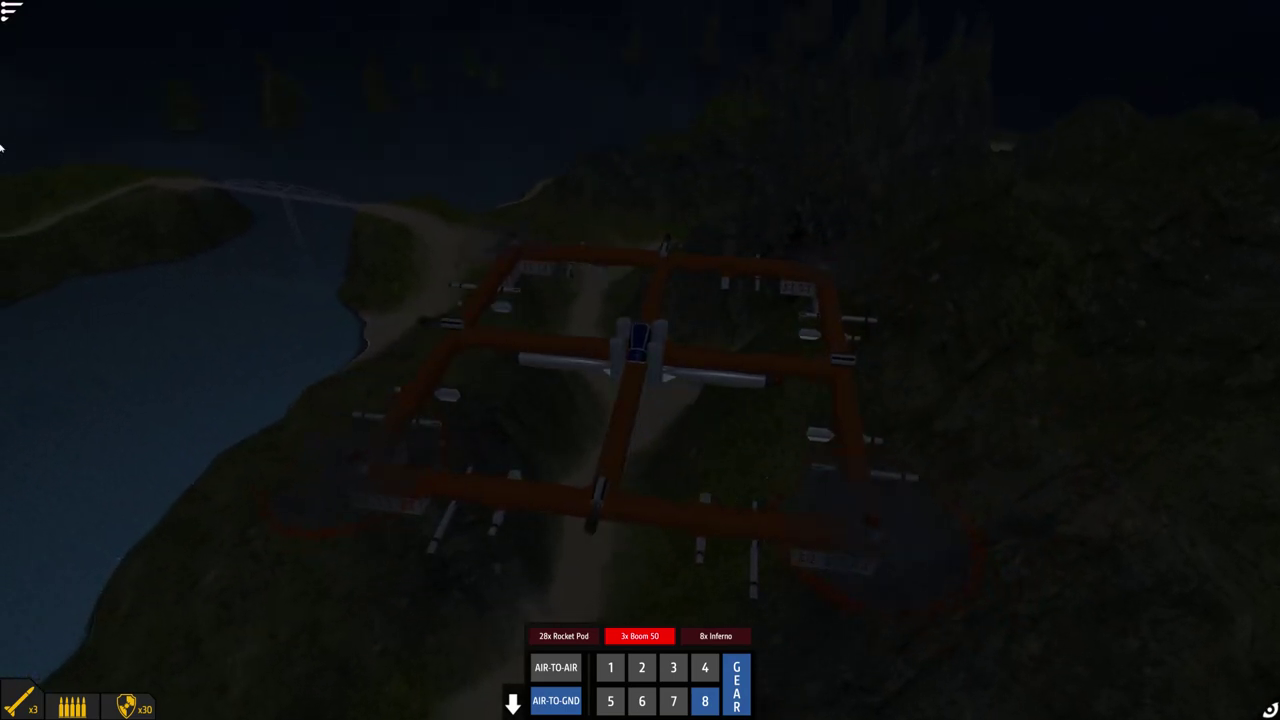
pyautogui.press('Escape')
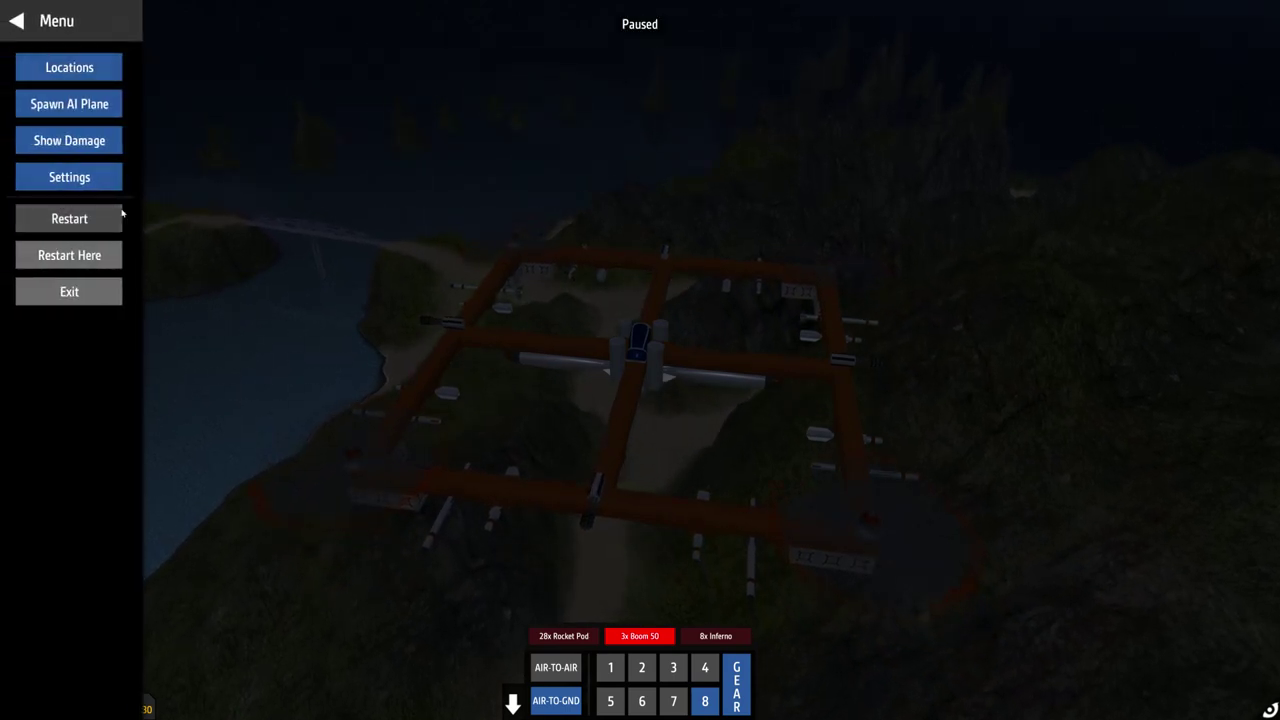
pyautogui.click(17, 20)
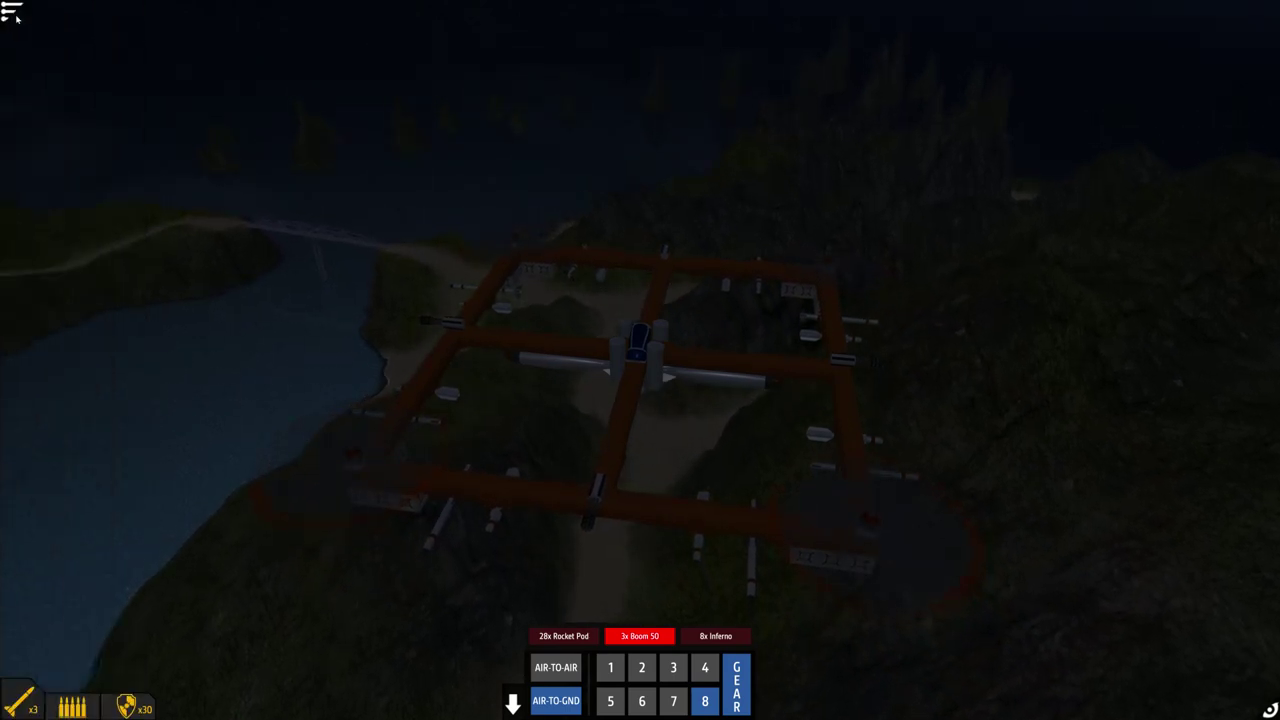
pyautogui.click(8, 10)
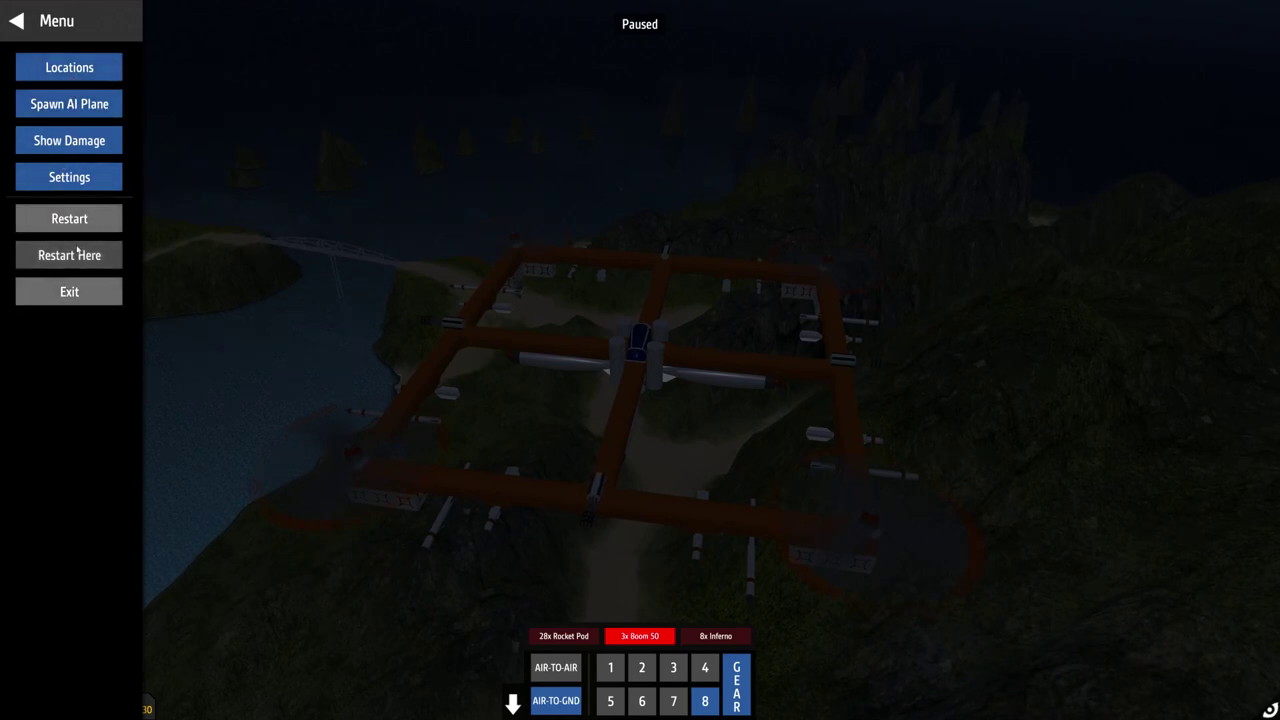
# Return to the designer and attach a Blasto VTOL engine to the central frame beam.
pyautogui.click(69, 291)
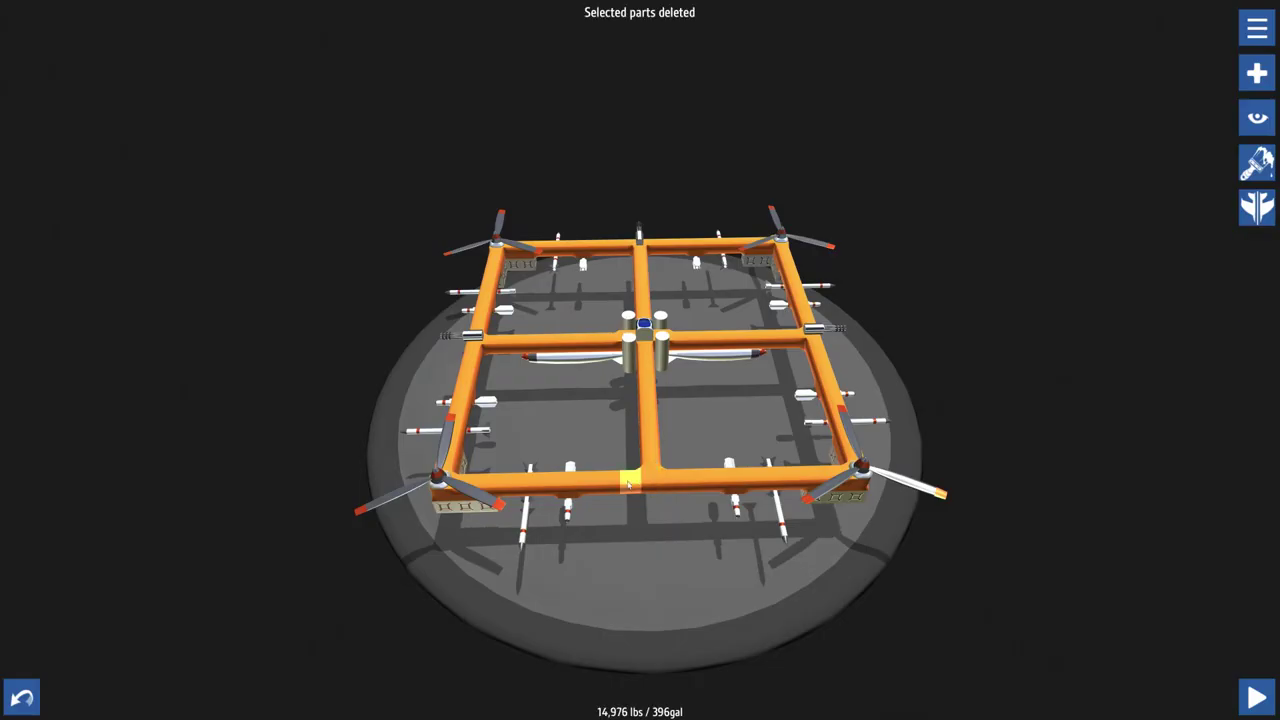
pyautogui.click(1257, 73)
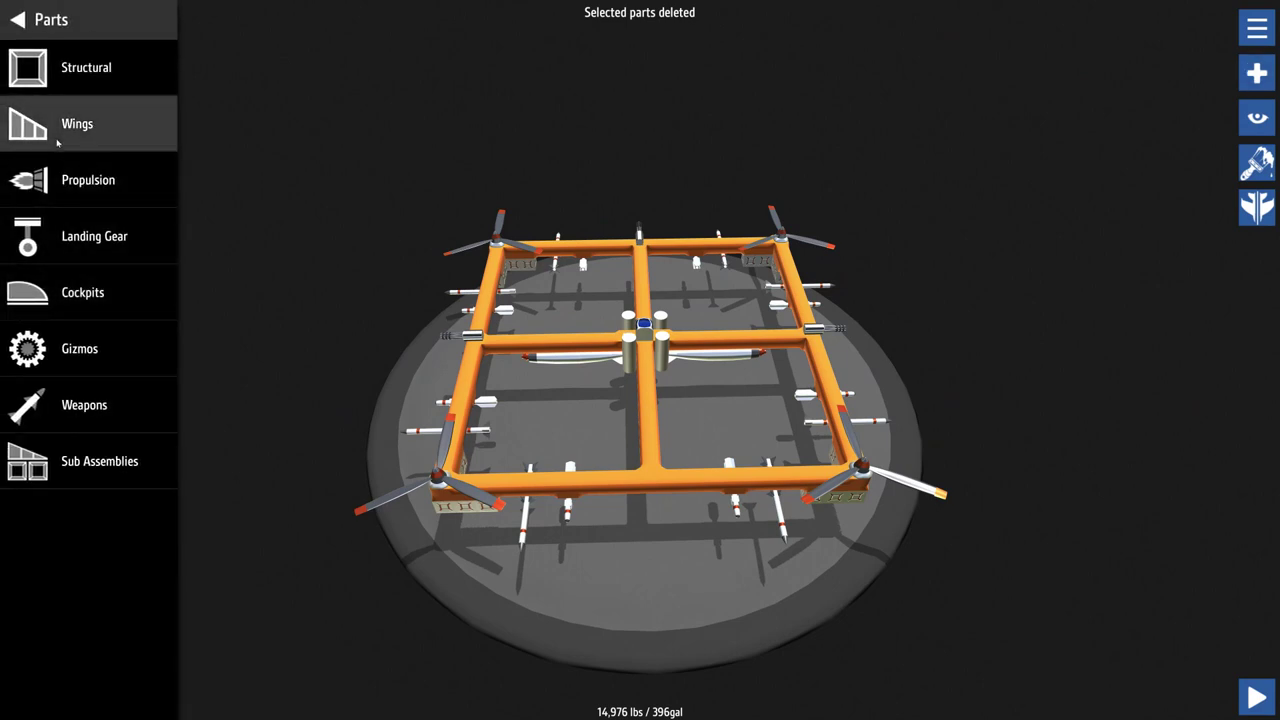
pyautogui.click(18, 20)
pyautogui.click(42, 190)
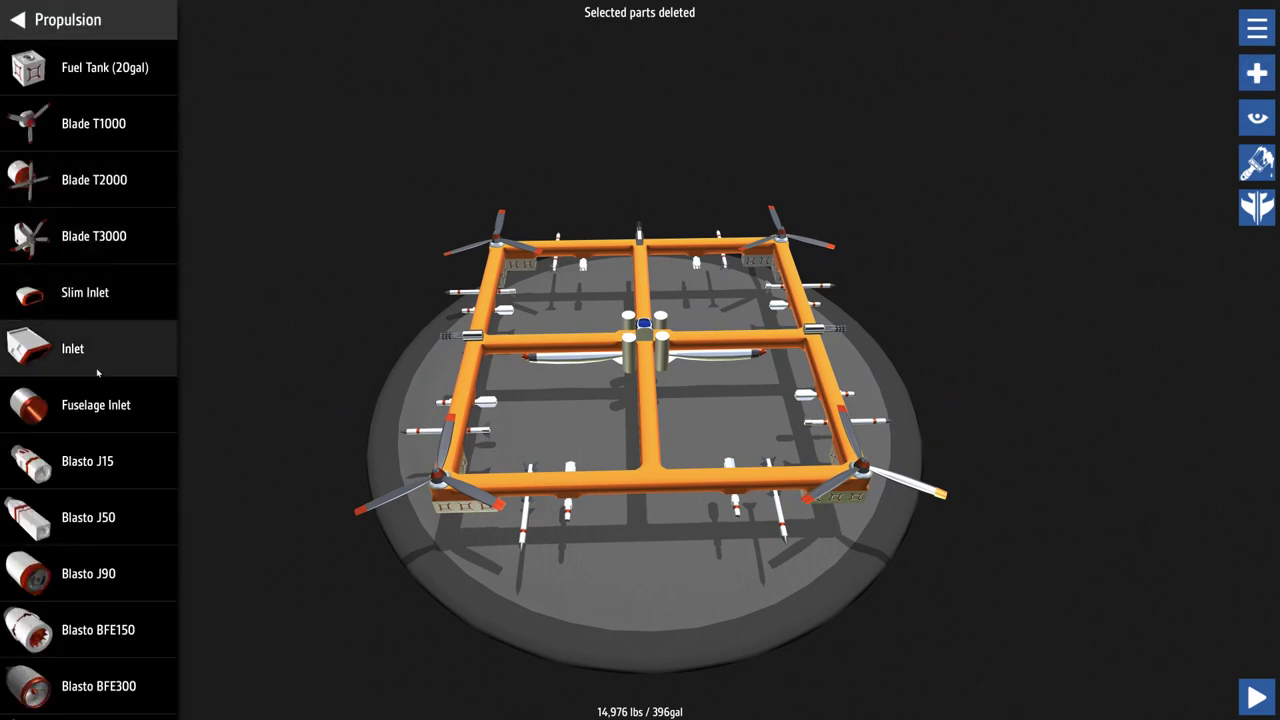
pyautogui.scroll(-2, 76, 363)
pyautogui.scroll(-2, 76, 363)
pyautogui.scroll(-2, 76, 363)
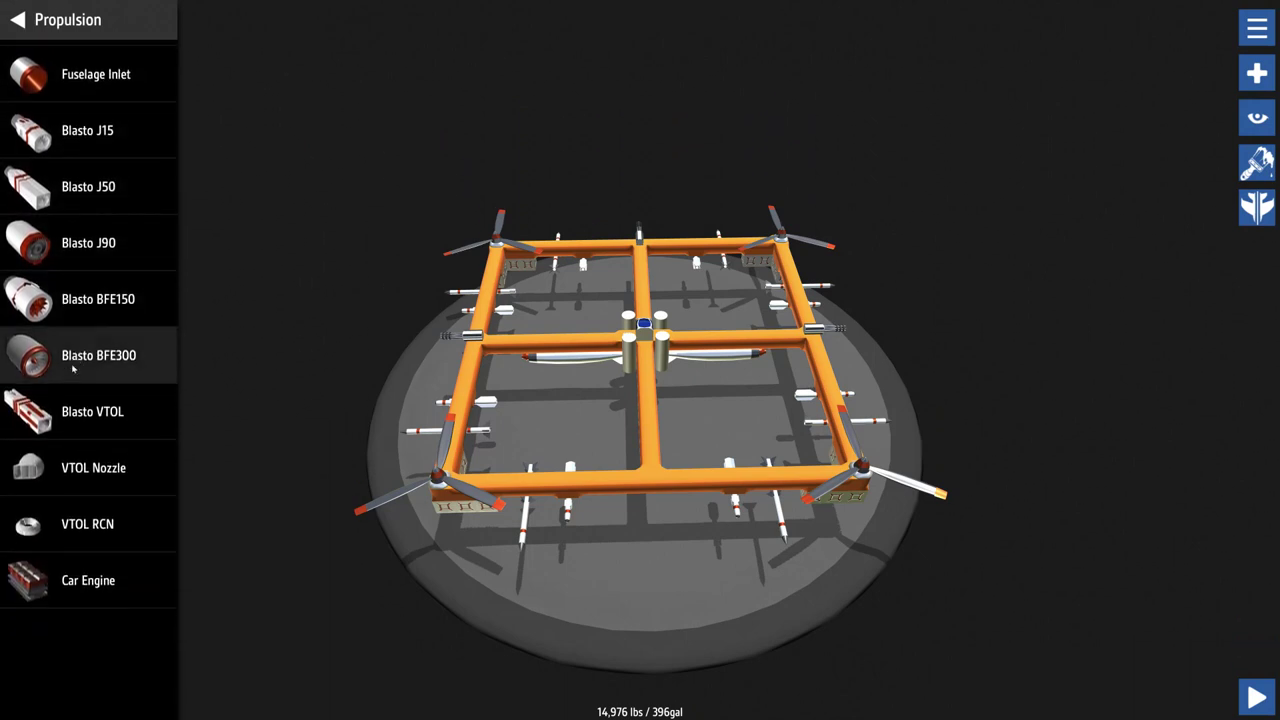
pyautogui.moveTo(90, 408); pyautogui.dragTo(578, 455)
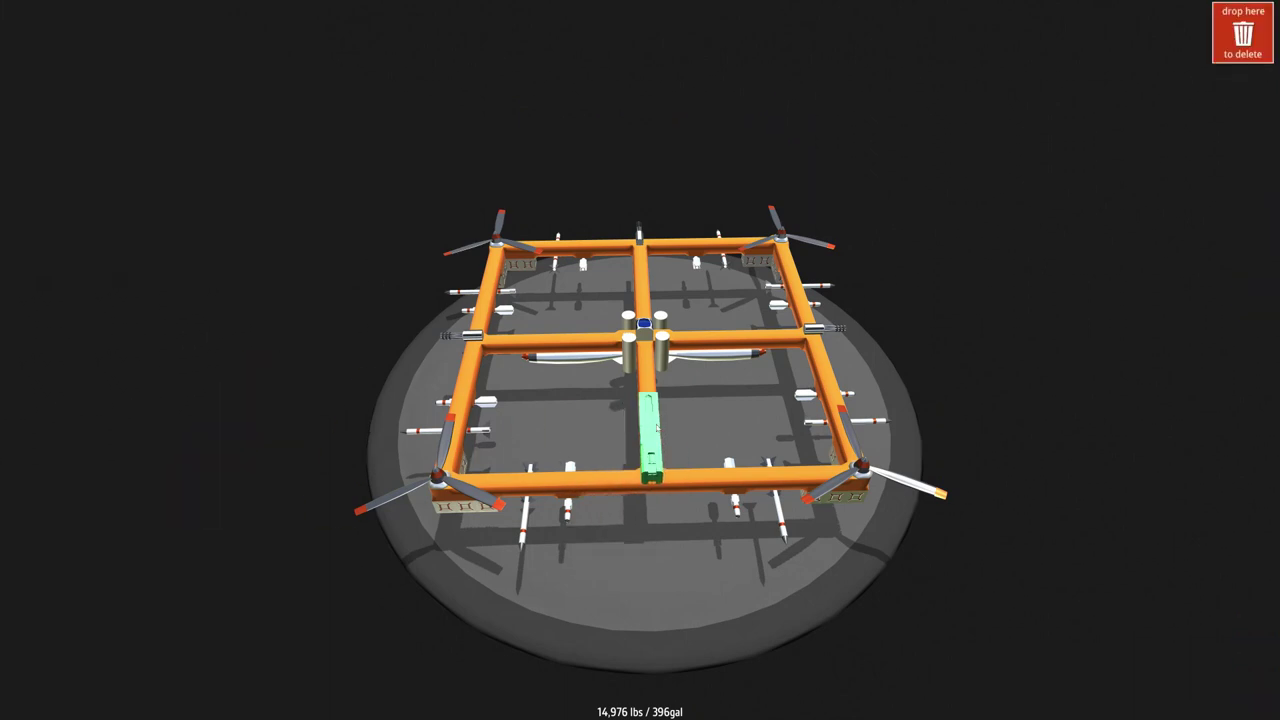
pyautogui.click(648, 408)
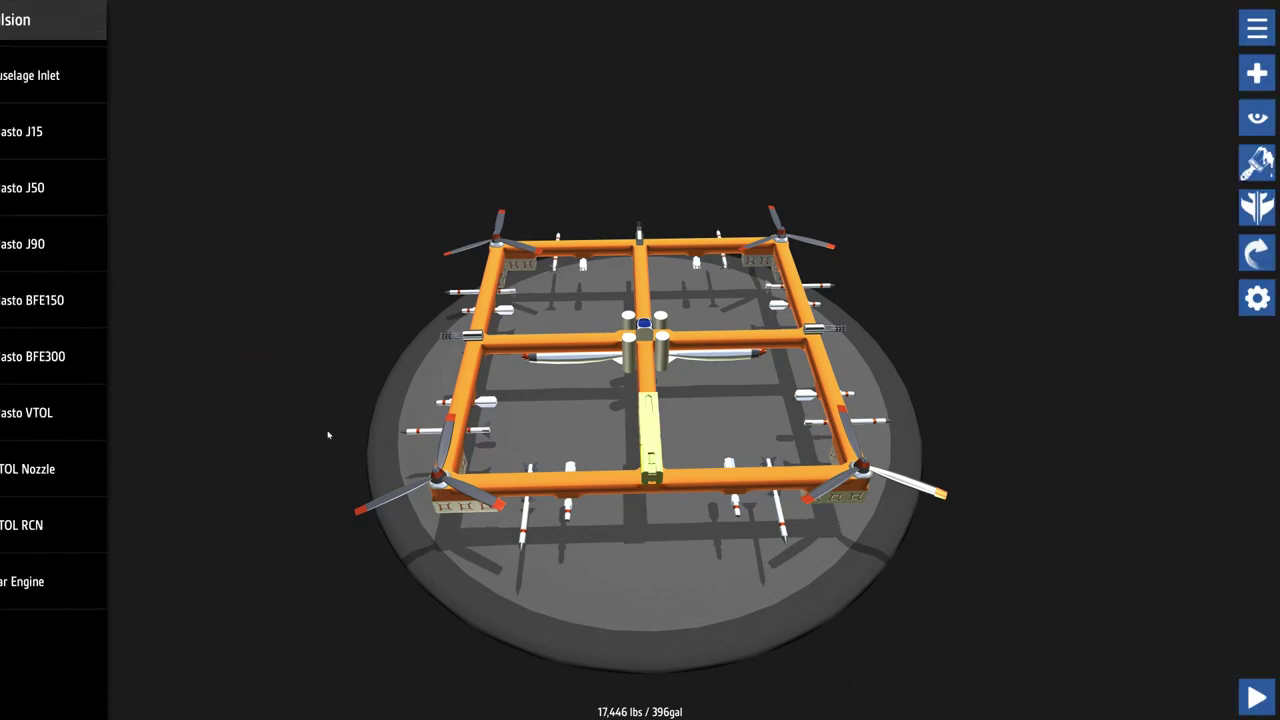
# Check the new VTOL engine's Part Properties: Throttle input, group 2.
pyautogui.moveTo(260, 400)
pyautogui.mouseDown()
pyautogui.moveTo(377, 398)
pyautogui.moveTo(230, 400)
pyautogui.mouseUp()
pyautogui.click(560, 350)
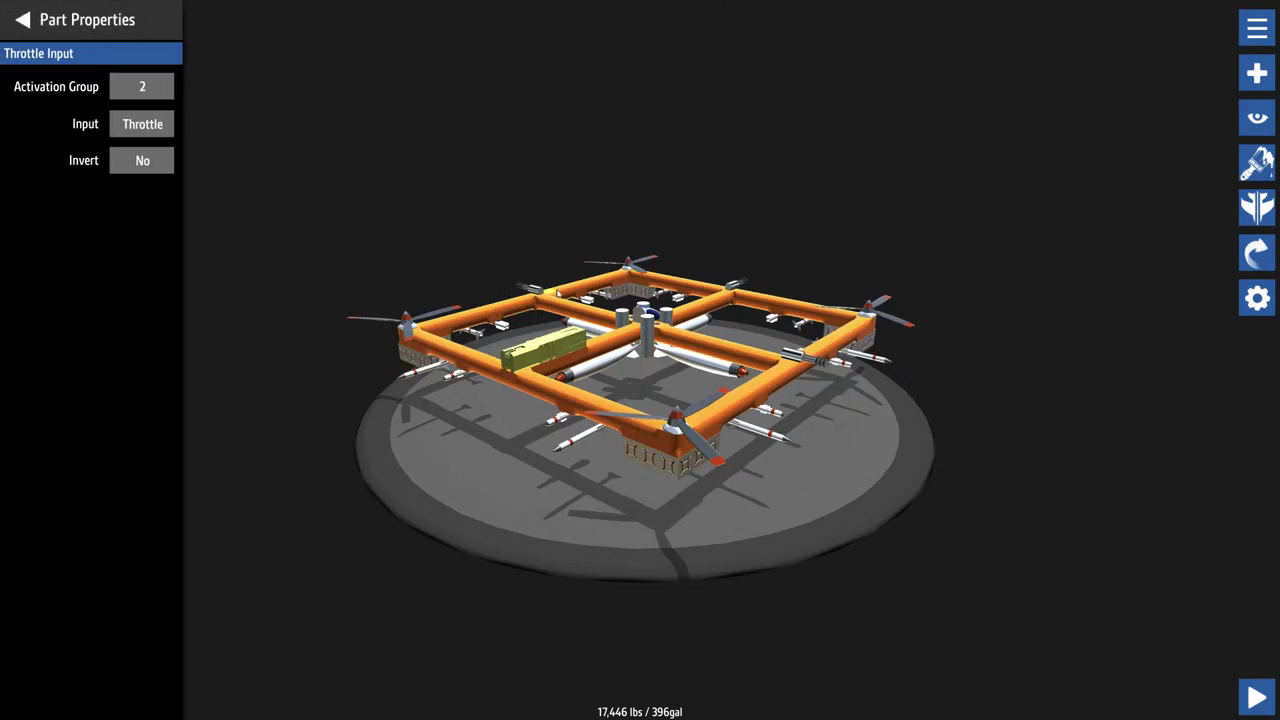
pyautogui.click(23, 19)
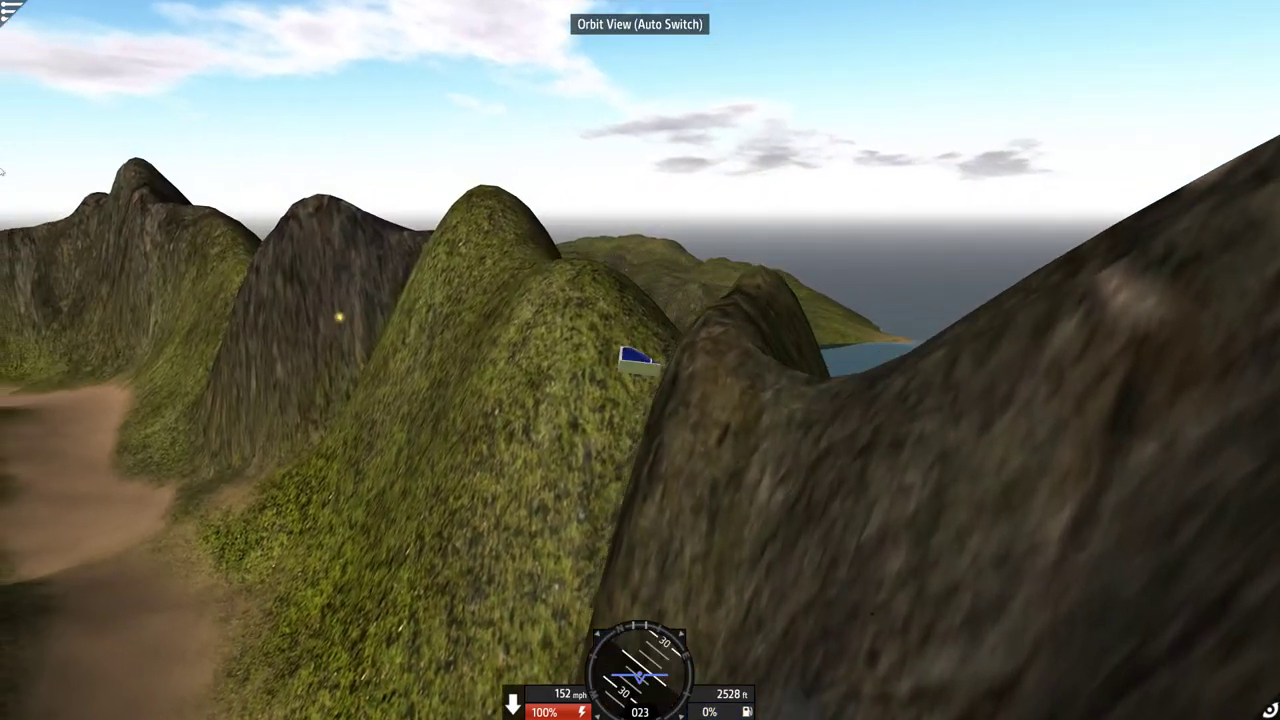
# Exit the flight and orbit around the 17,446 lb gunship in the designer.
pyautogui.press('Escape')
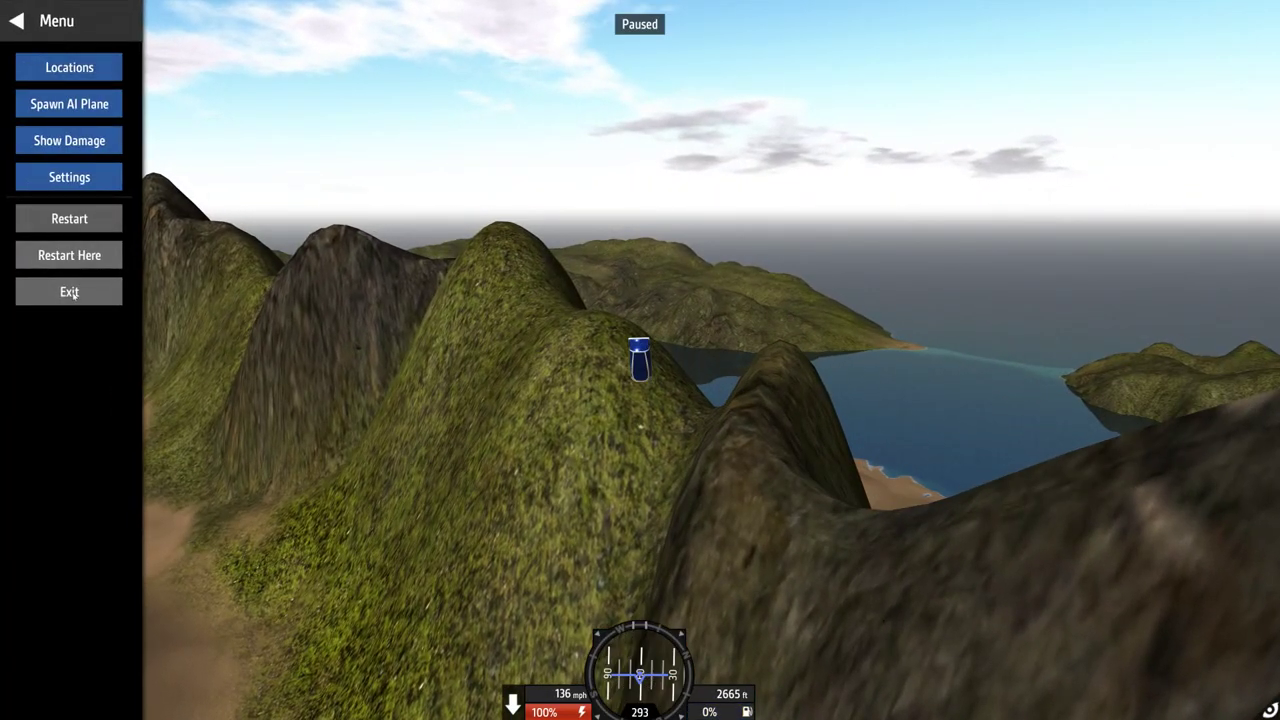
pyautogui.click(69, 292)
pyautogui.moveTo(563, 345)
pyautogui.mouseDown()
pyautogui.moveTo(434, 214)
pyautogui.moveTo(514, 218)
pyautogui.mouseUp()
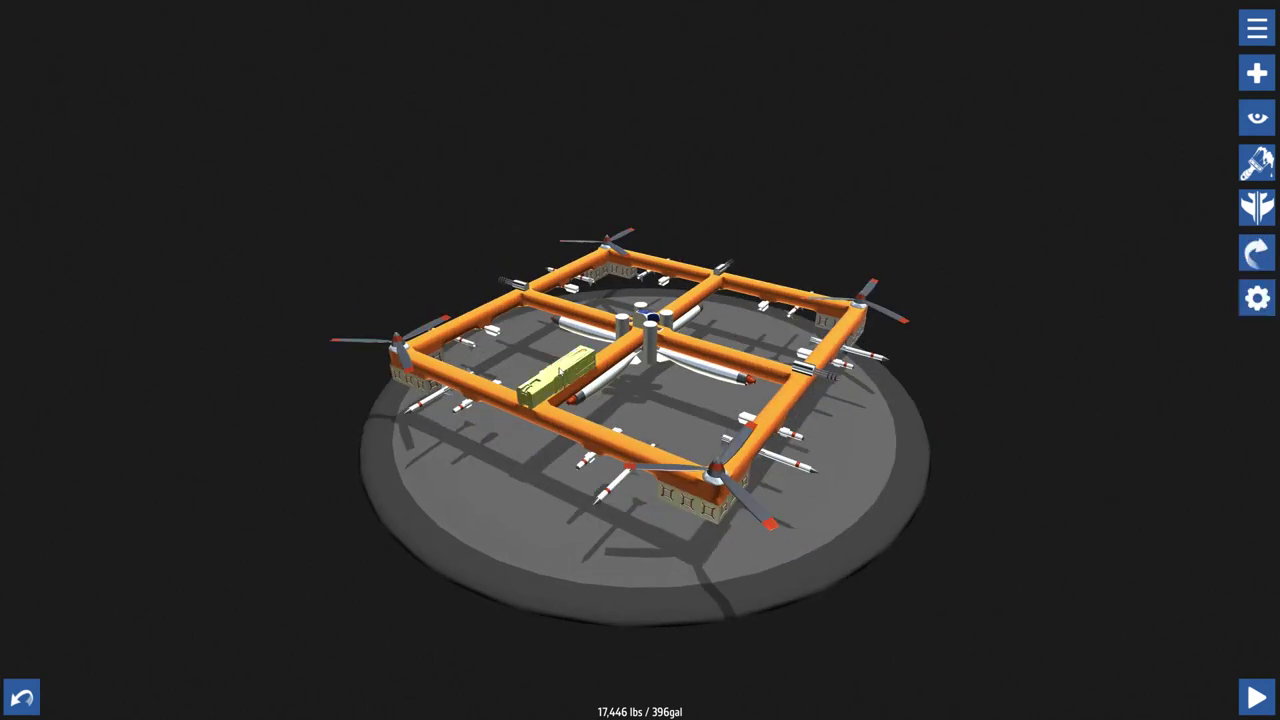
# Place a Fuselage Inlet part from the Propulsion parts into the scene.
pyautogui.click(1257, 72)
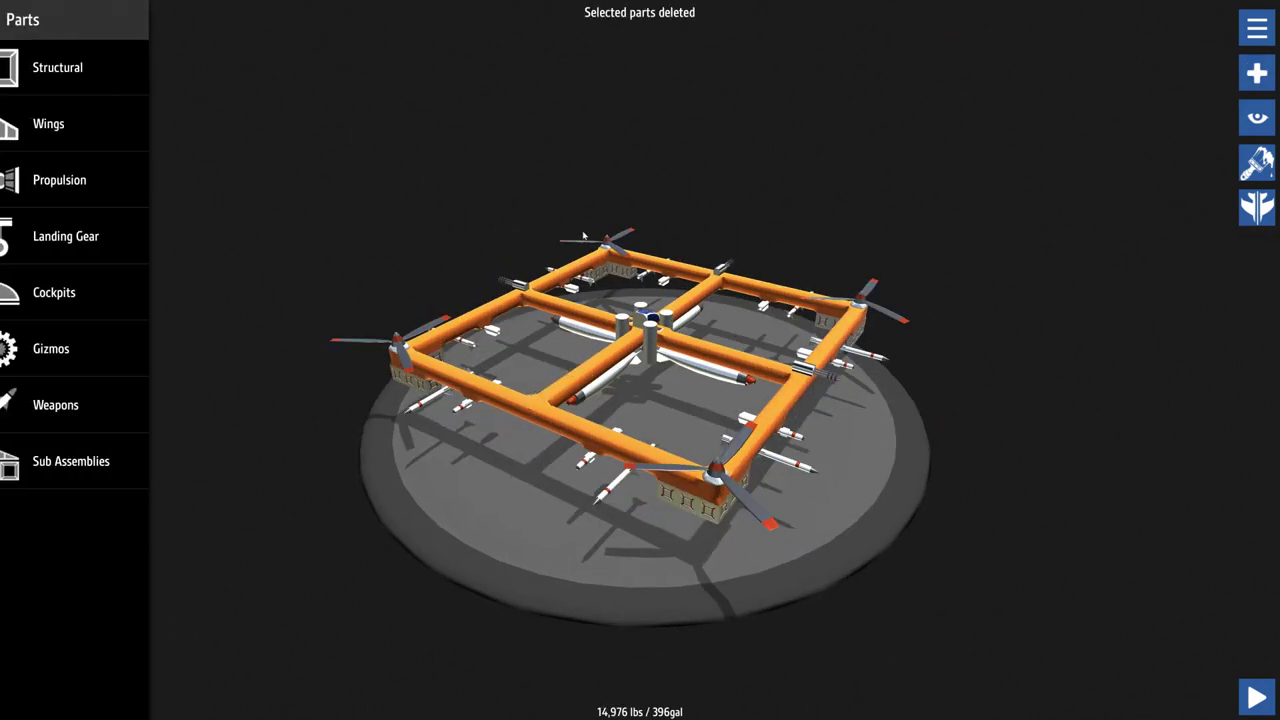
pyautogui.click(90, 174)
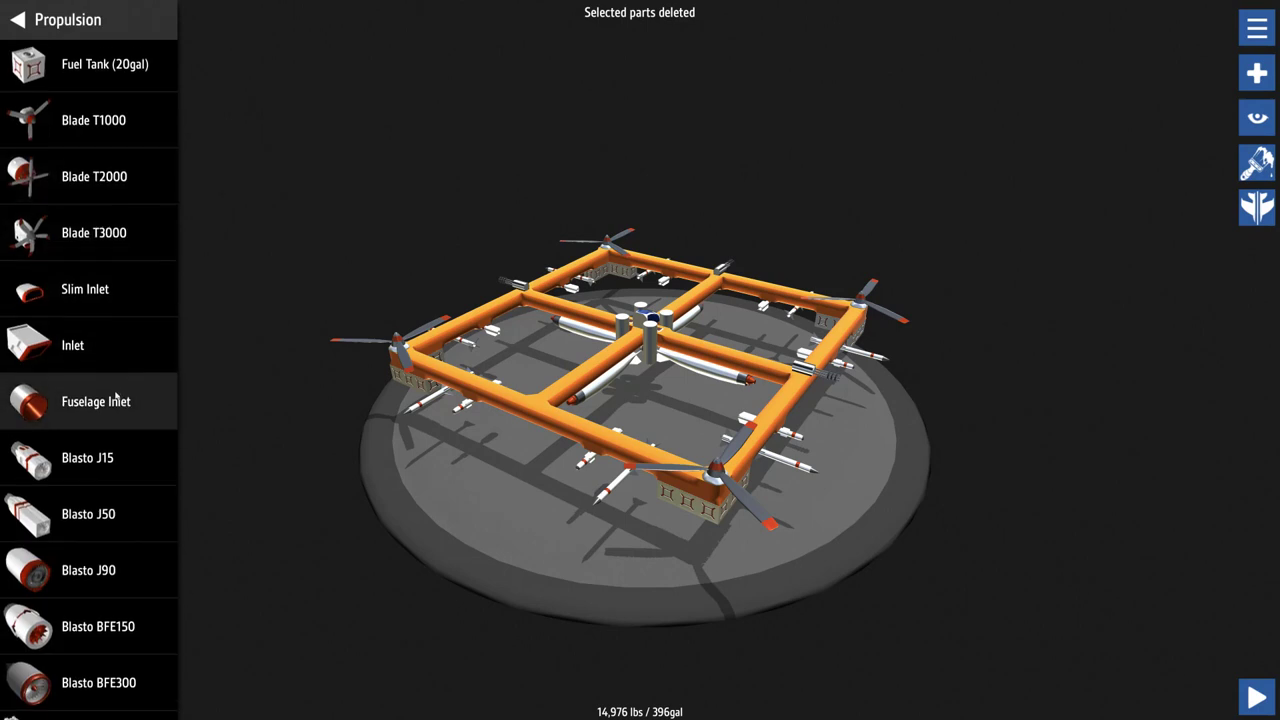
pyautogui.scroll(-1, 116, 395)
pyautogui.scroll(1, 116, 395)
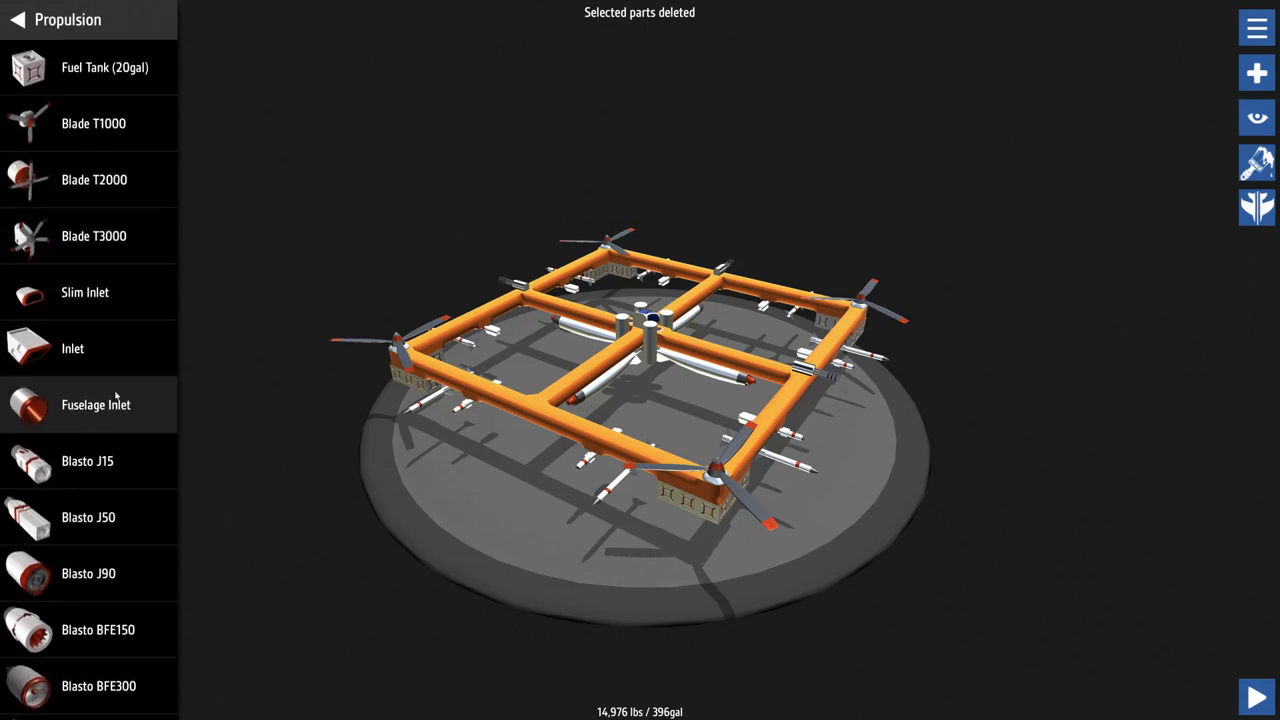
pyautogui.moveTo(116, 400)
pyautogui.mouseDown()
pyautogui.moveTo(272, 366)
pyautogui.moveTo(218, 358)
pyautogui.mouseUp()
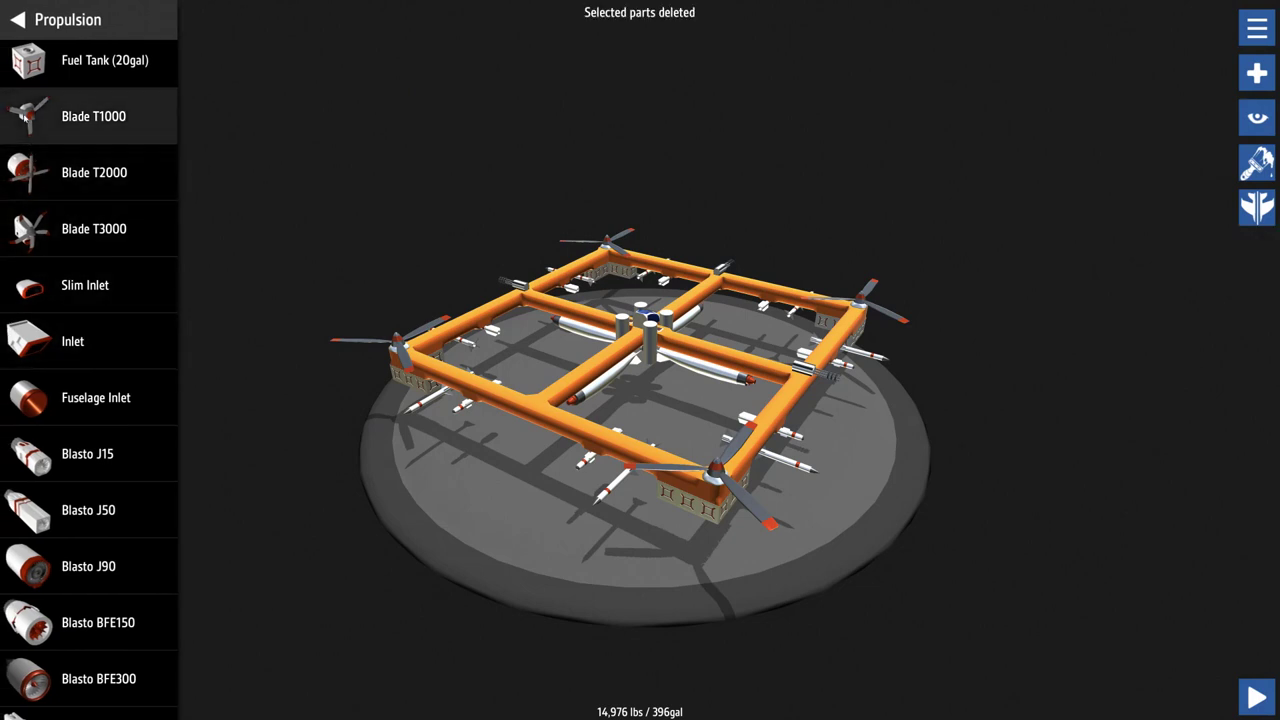
# Attach a three-blade propeller to the frame's front and review its Part Properties.
pyautogui.moveTo(22, 230)
pyautogui.mouseDown()
pyautogui.moveTo(510, 400)
pyautogui.moveTo(496, 428)
pyautogui.mouseUp()
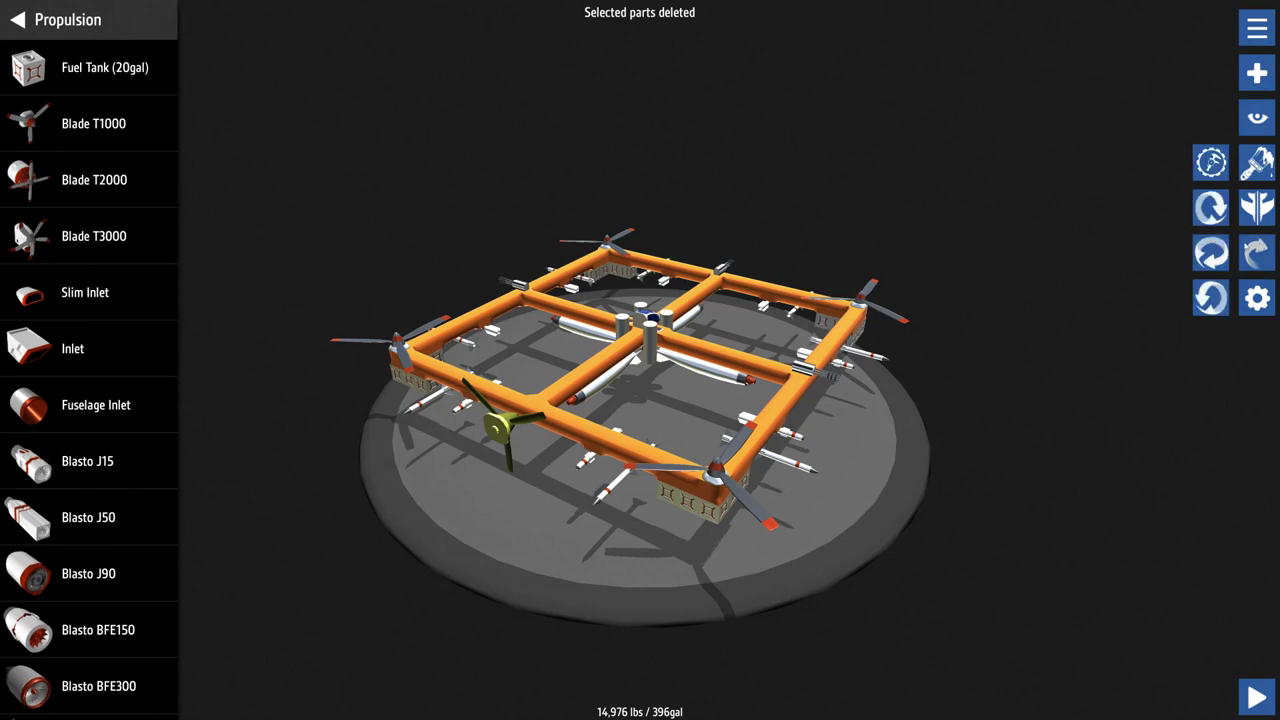
pyautogui.moveTo(489, 463); pyautogui.dragTo(500, 420)
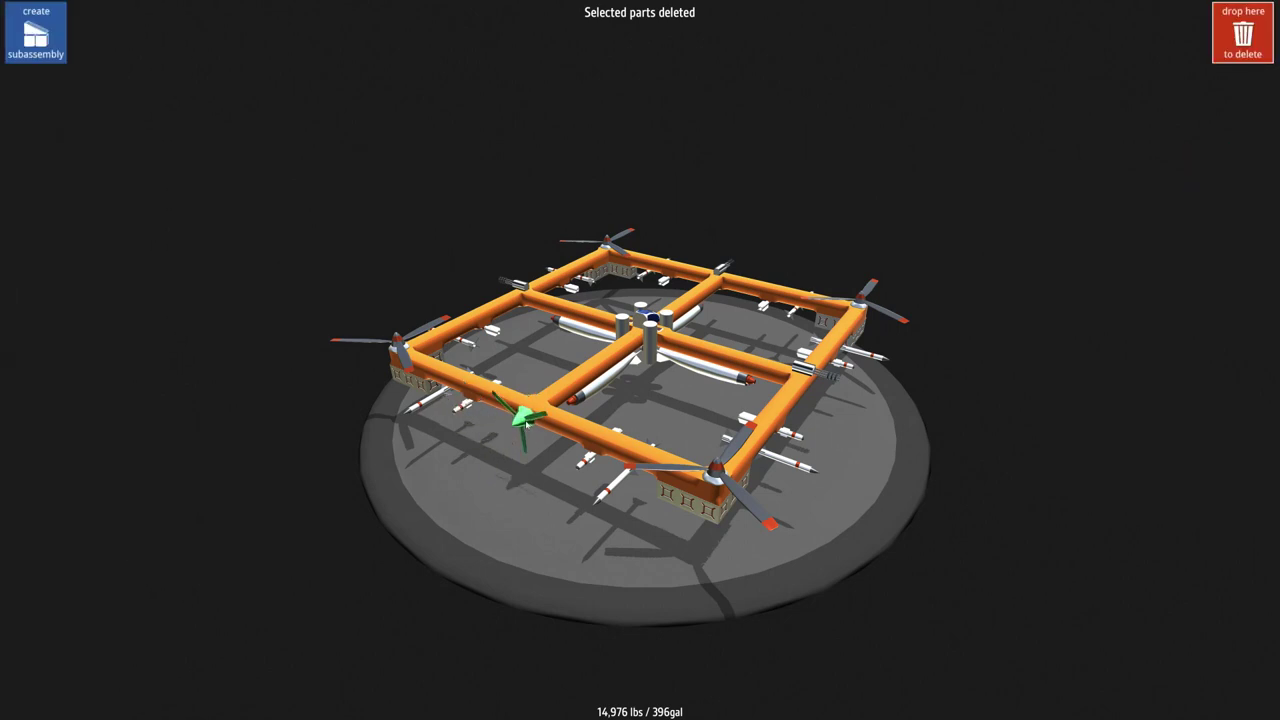
pyautogui.moveTo(600, 520); pyautogui.dragTo(462, 500)
pyautogui.click(462, 500)
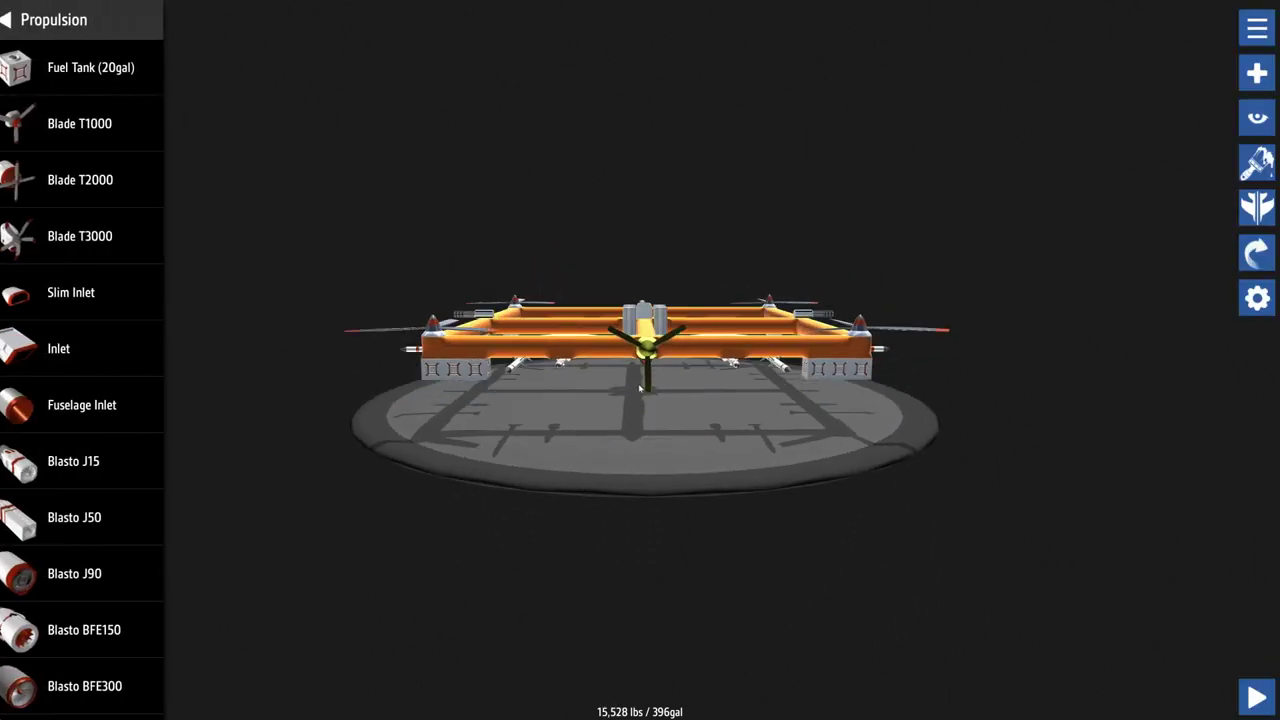
pyautogui.click(645, 345)
pyautogui.click(1211, 297)
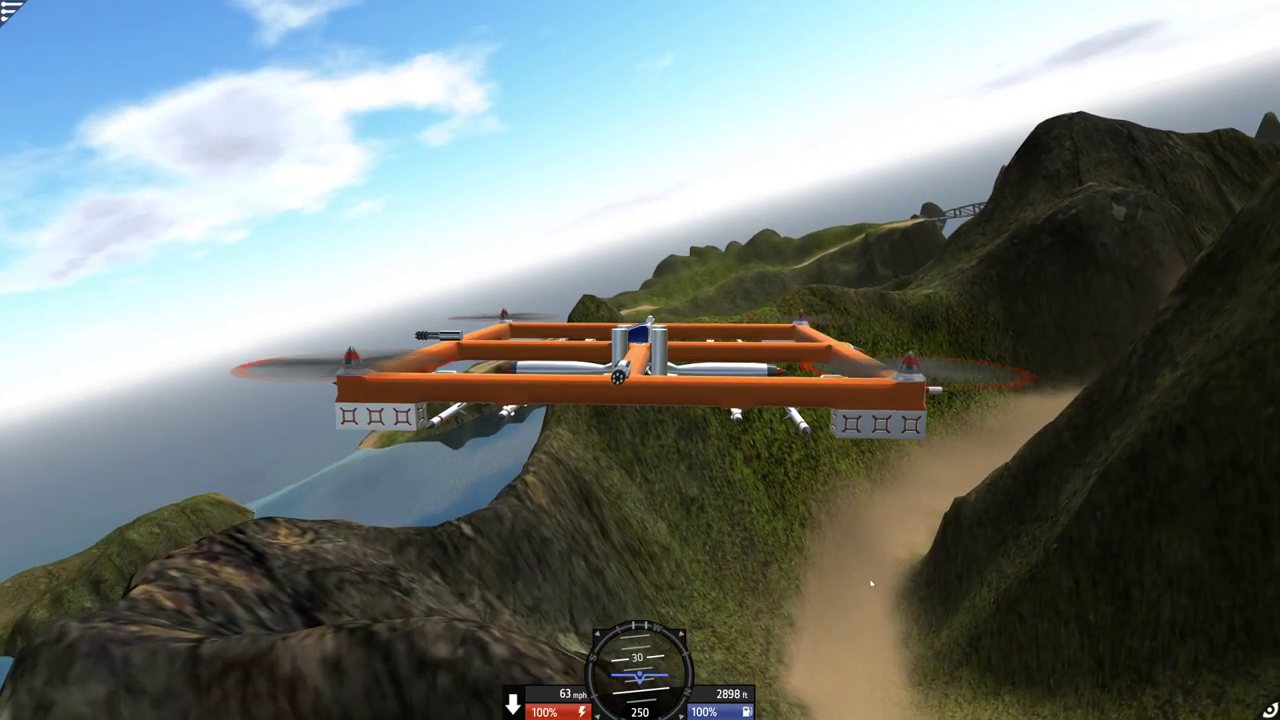
# Orbit the camera around the gunship as it flies low over the water, islands and mountain slopes.
pyautogui.moveTo(860, 584)
pyautogui.mouseDown()
pyautogui.moveTo(805, 607)
pyautogui.moveTo(926, 567)
pyautogui.moveTo(946, 574)
pyautogui.moveTo(908, 556)
pyautogui.mouseUp()
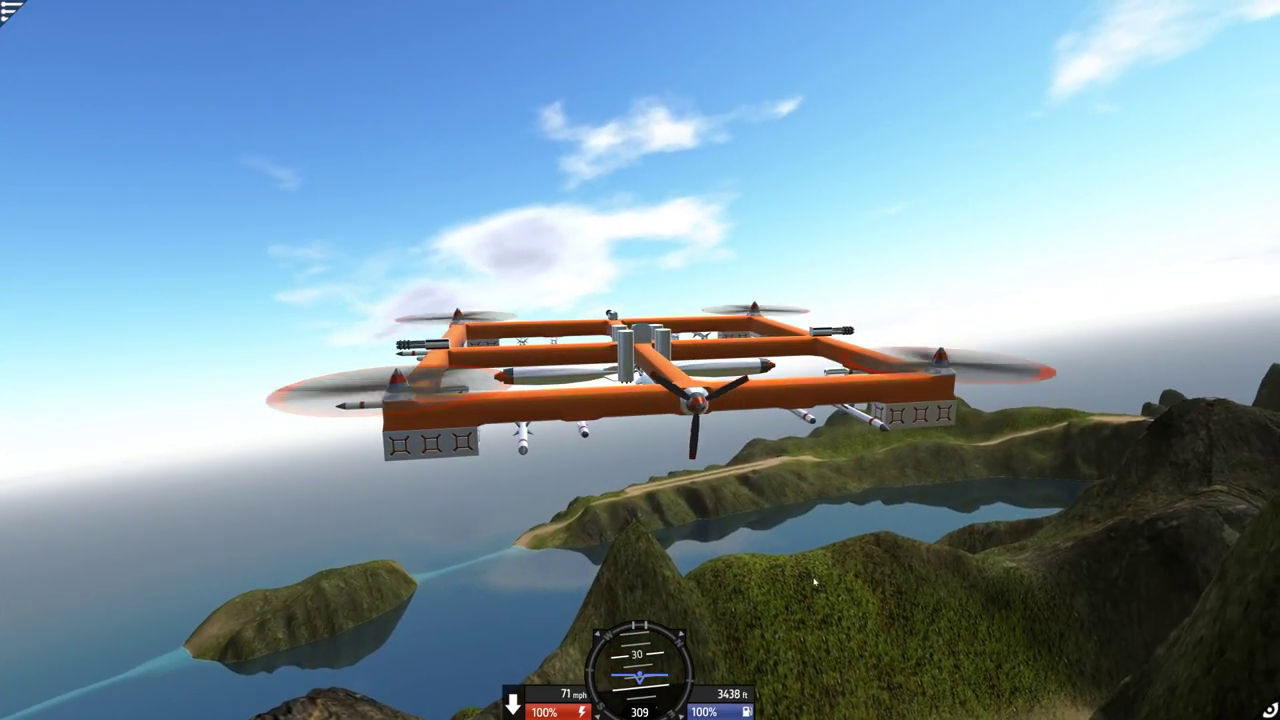
pyautogui.moveTo(813, 582); pyautogui.dragTo(700, 560)
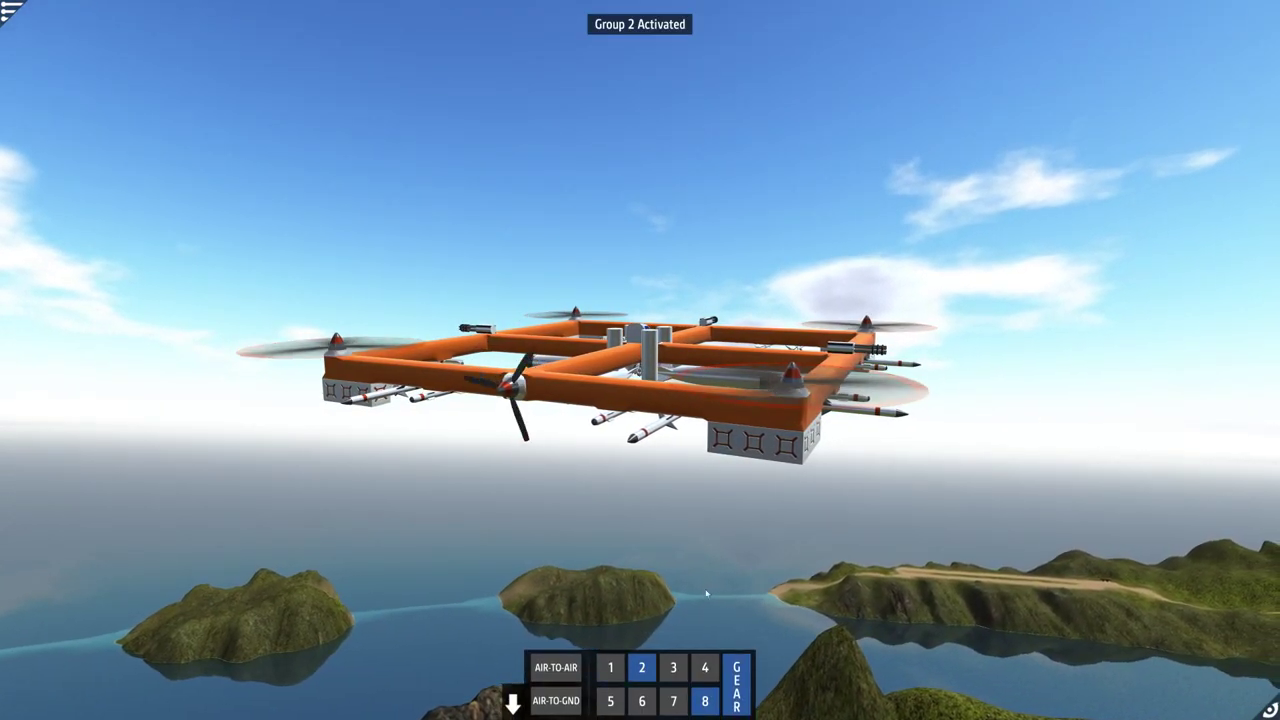
pyautogui.moveTo(708, 592); pyautogui.dragTo(770, 594)
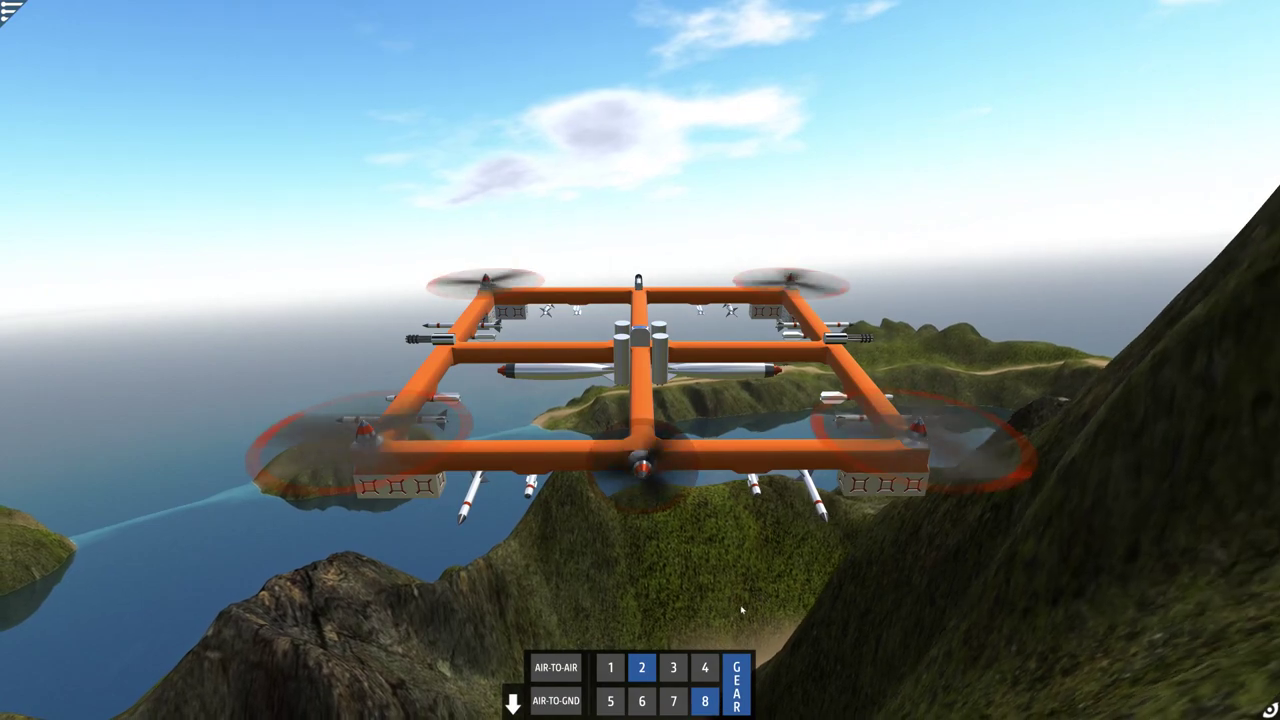
pyautogui.moveTo(741, 609); pyautogui.dragTo(839, 592)
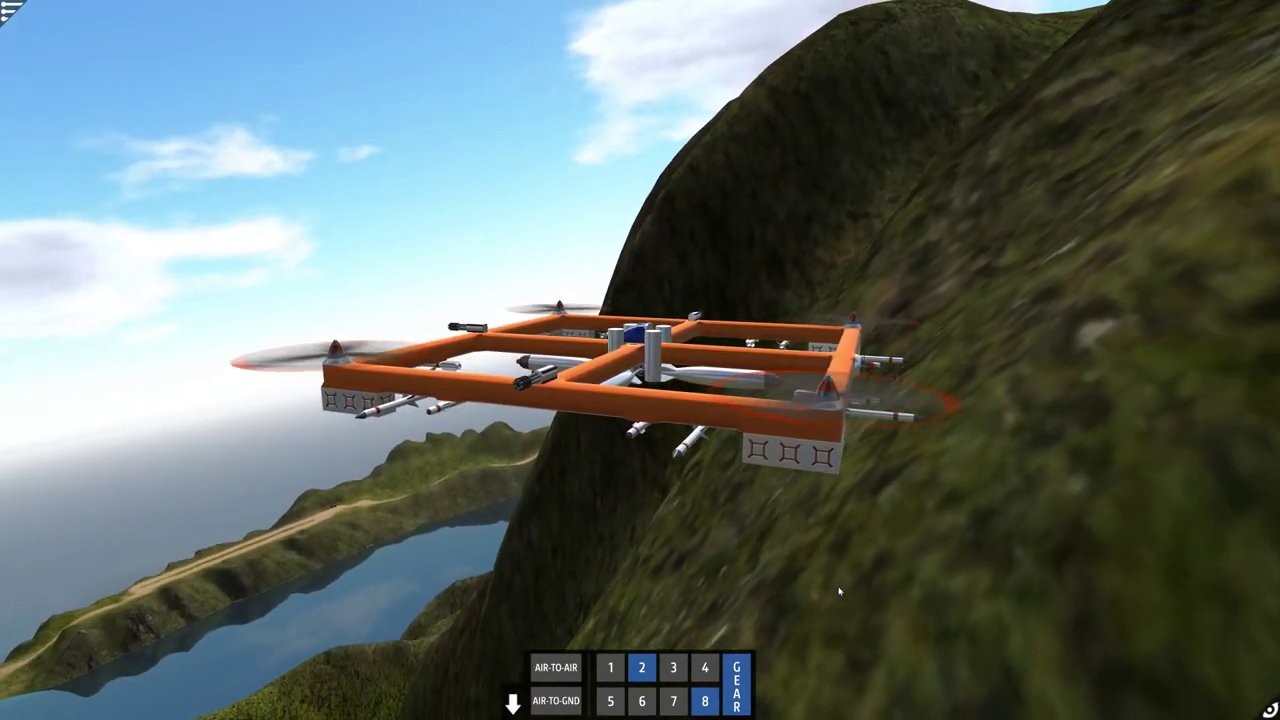
pyautogui.moveTo(839, 592)
pyautogui.mouseDown()
pyautogui.moveTo(958, 573)
pyautogui.moveTo(1011, 595)
pyautogui.moveTo(742, 417)
pyautogui.moveTo(762, 484)
pyautogui.moveTo(733, 484)
pyautogui.moveTo(752, 541)
pyautogui.moveTo(456, 570)
pyautogui.moveTo(856, 295)
pyautogui.moveTo(1080, 538)
pyautogui.moveTo(351, 638)
pyautogui.mouseUp()
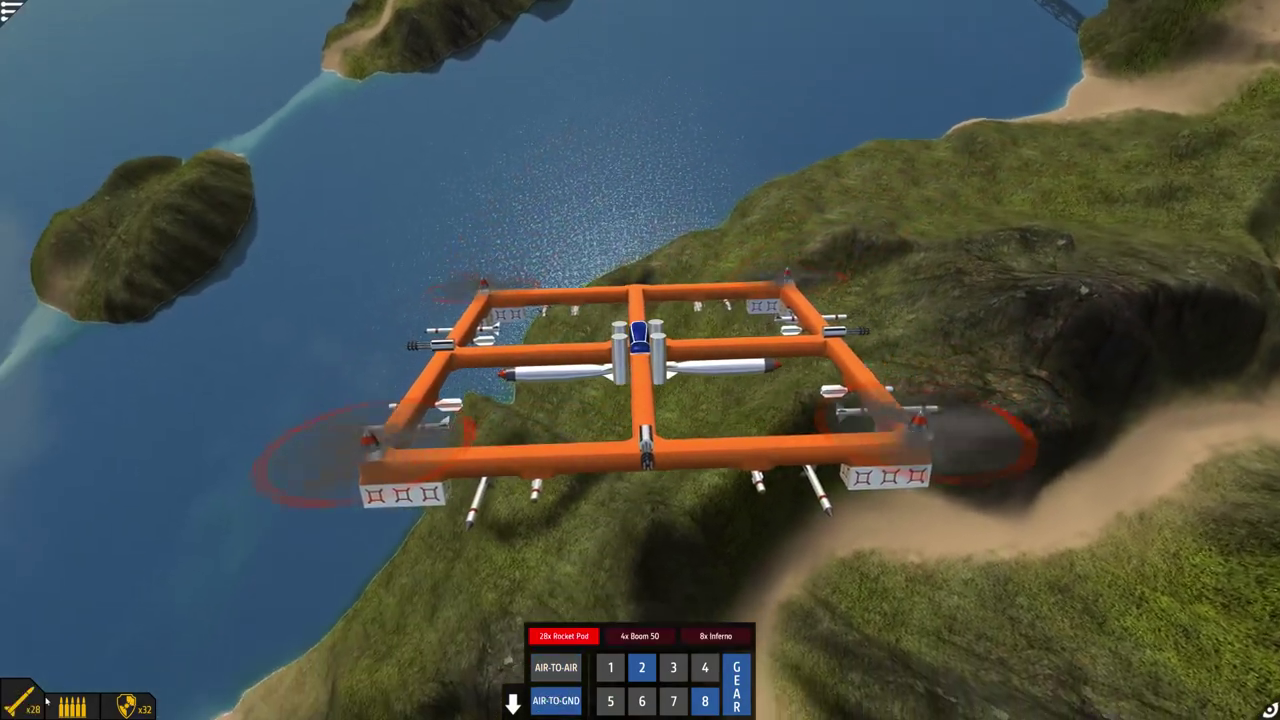
# Fire rockets at the ground, then switch to Boom 50 bombs and drop one.
pyautogui.press('alt')
pyautogui.press('alt')
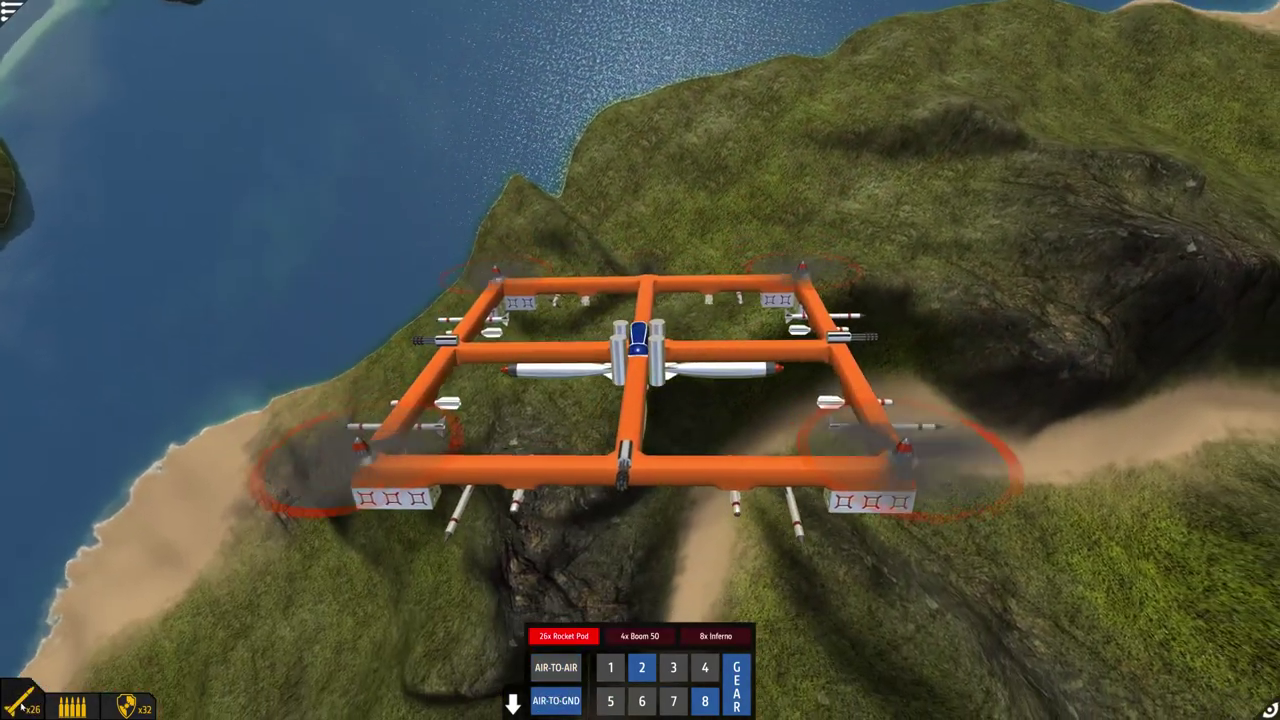
pyautogui.press('alt')
pyautogui.press('Tab')
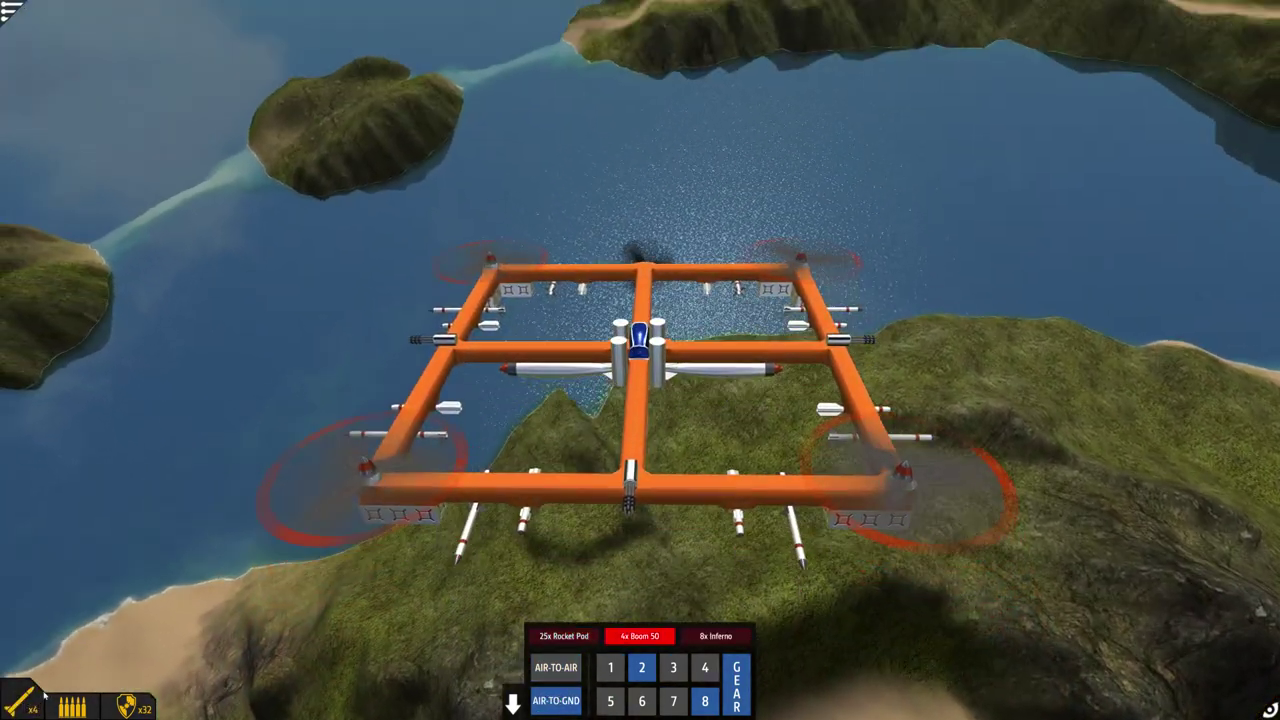
pyautogui.press('alt')
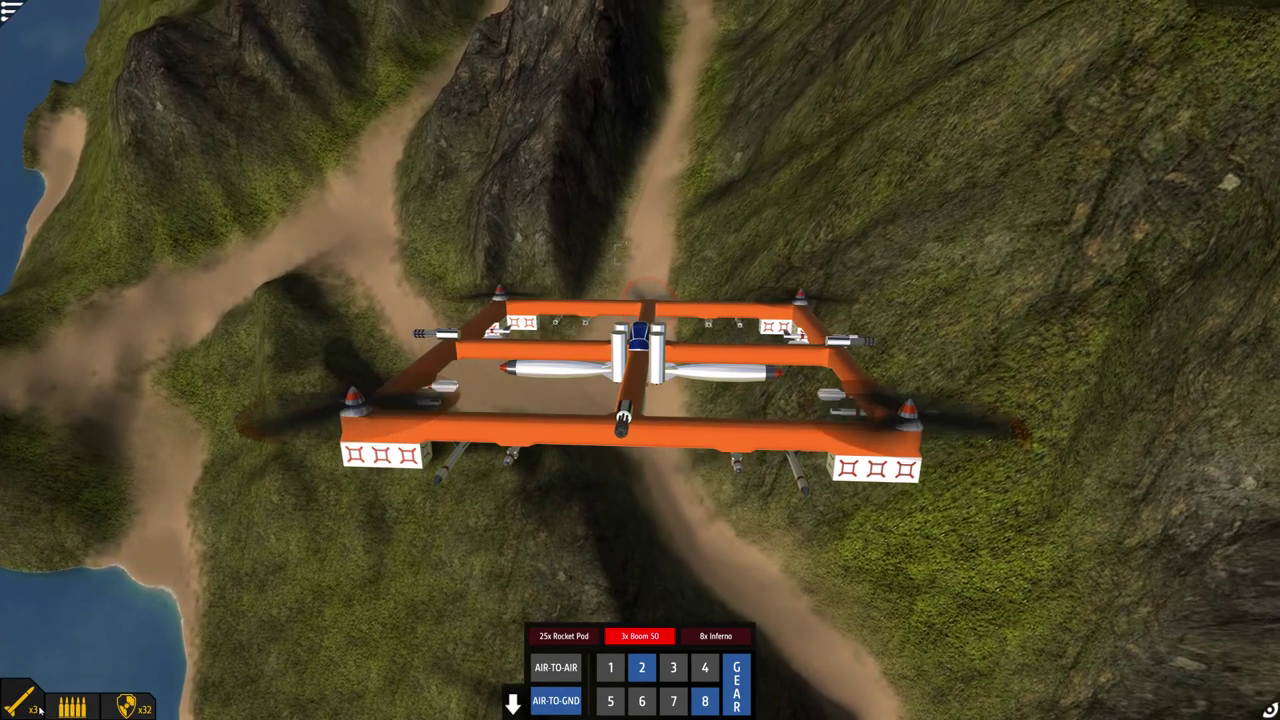
# Drop the last two Boom 50 bombs on the canyon, then deactivate weapon group 2.
pyautogui.press('space')
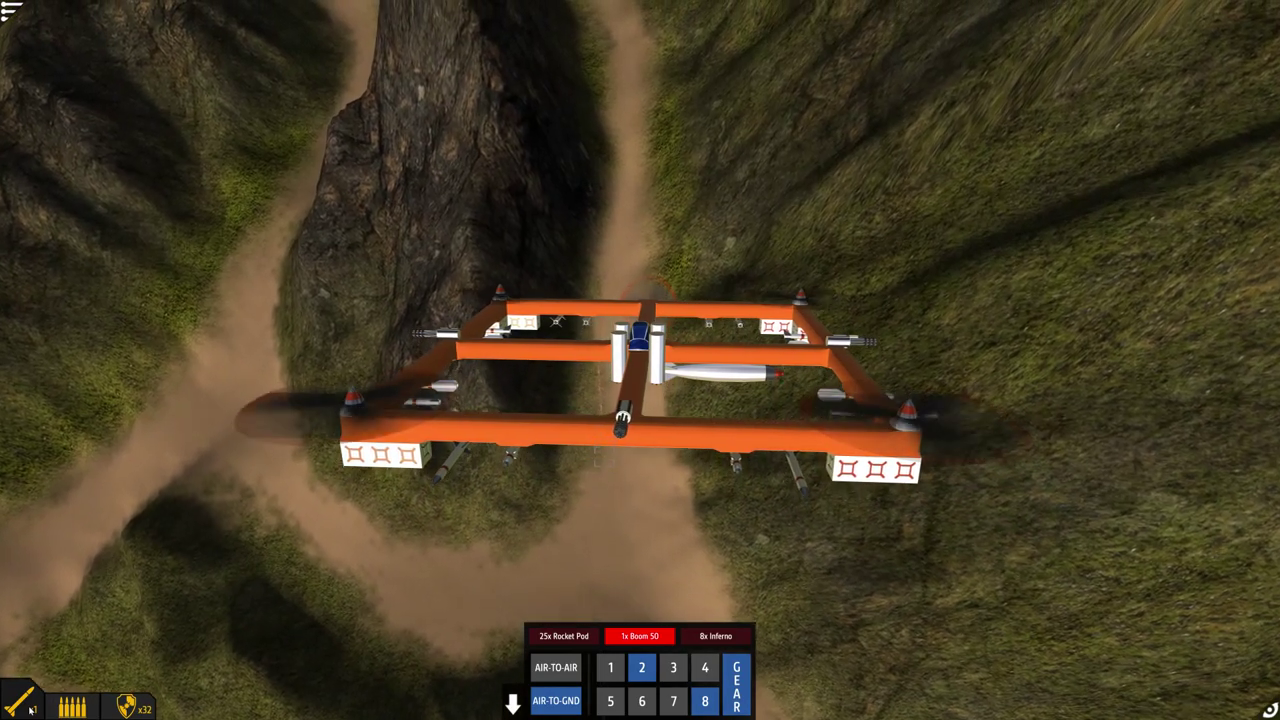
pyautogui.press('space')
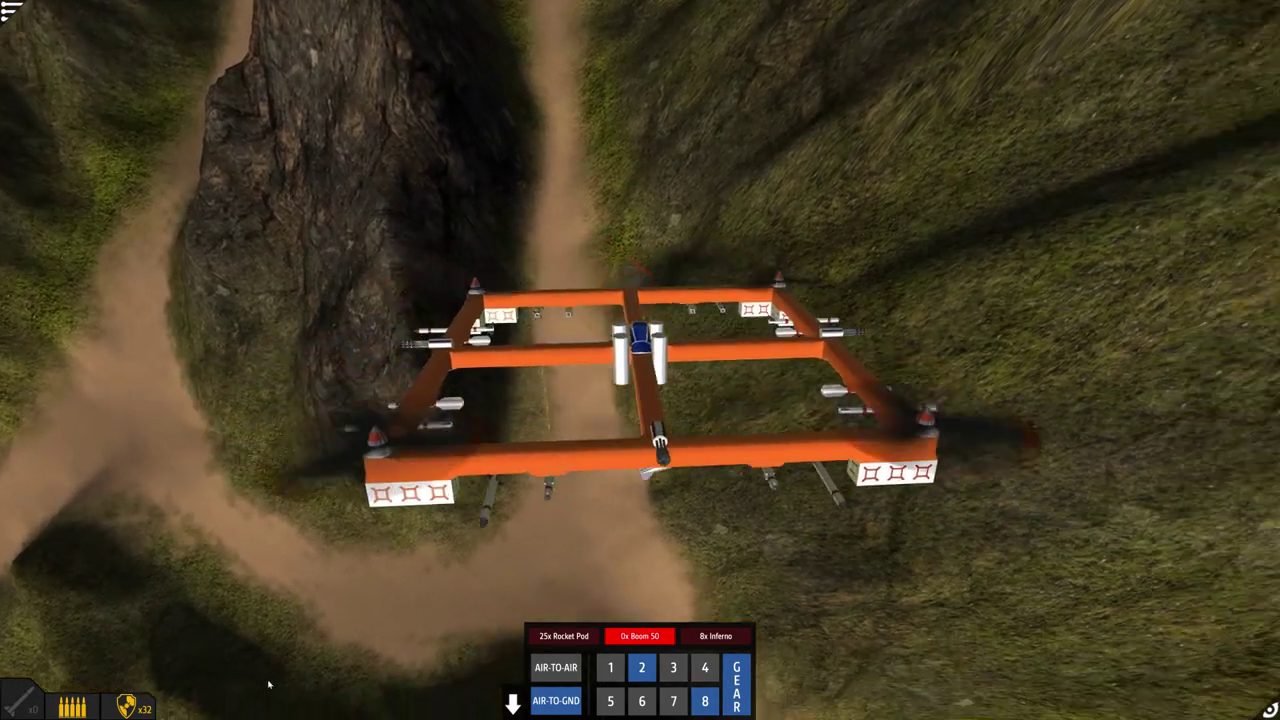
pyautogui.moveTo(203, 665)
pyautogui.mouseDown()
pyautogui.moveTo(268, 697)
pyautogui.moveTo(861, 538)
pyautogui.mouseUp()
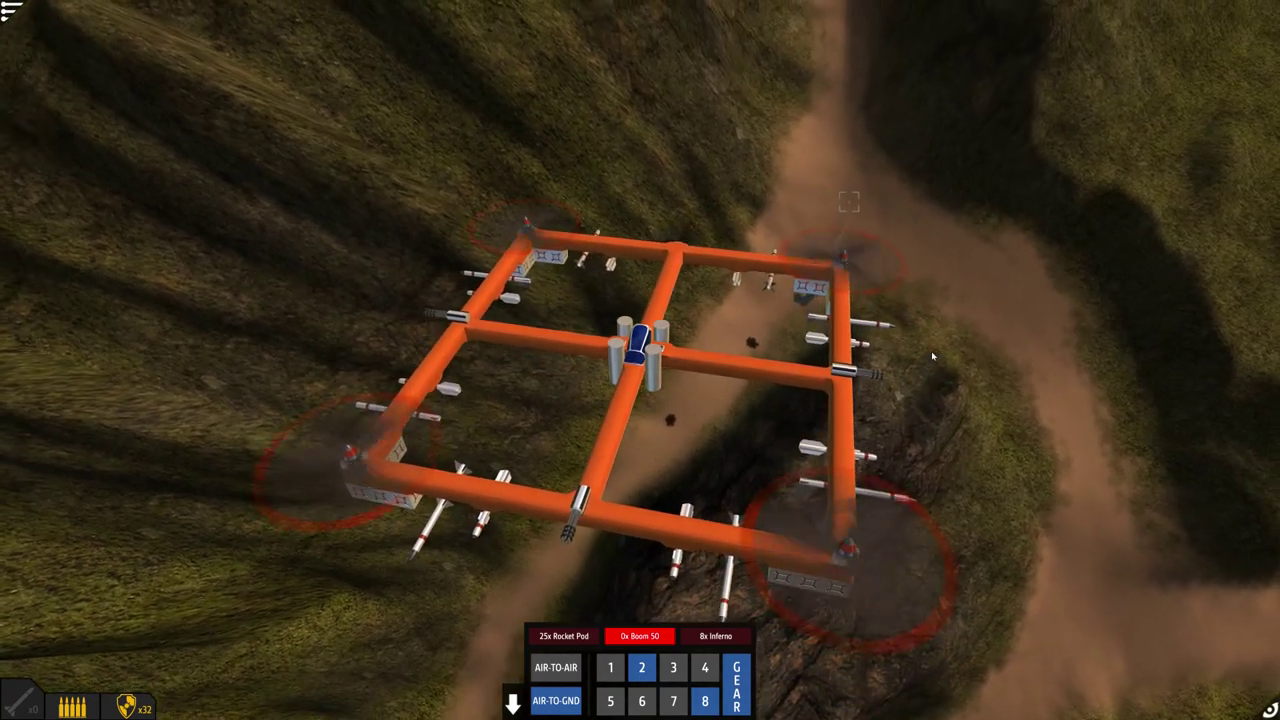
pyautogui.press('2')
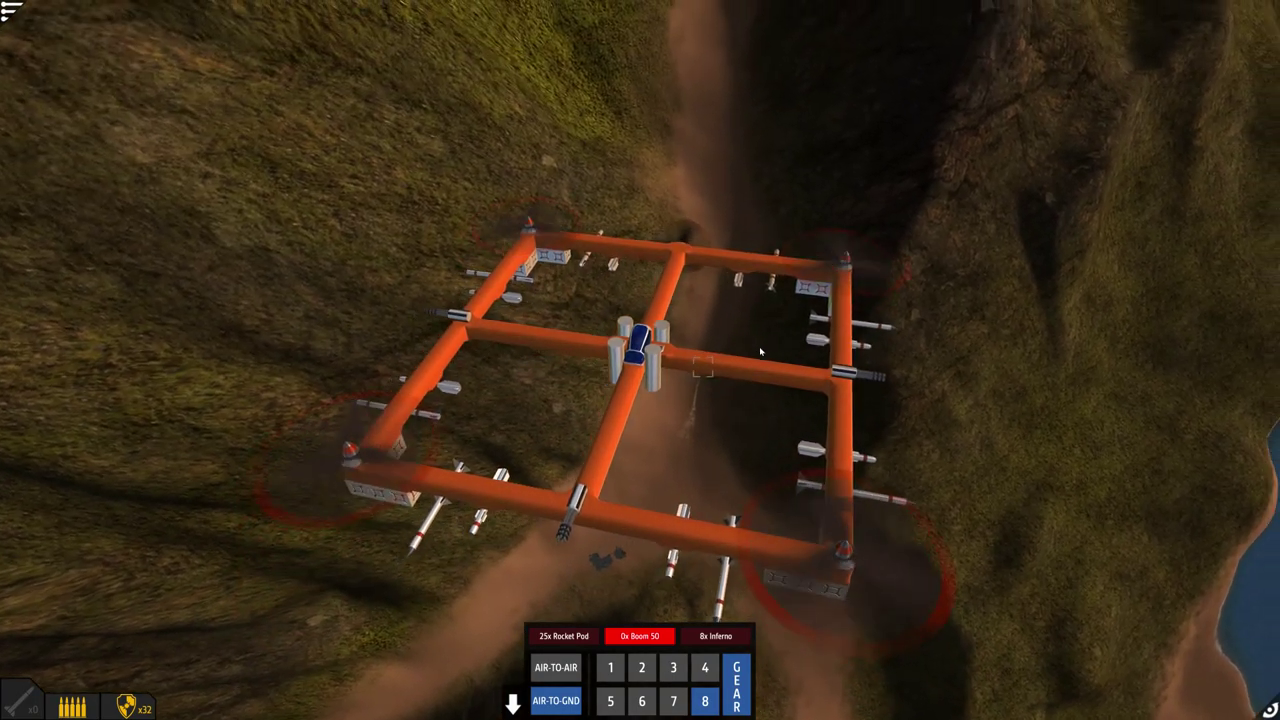
# From the top-down view, fire rocket pods into the canyon until the count reaches 0.
pyautogui.press('space')
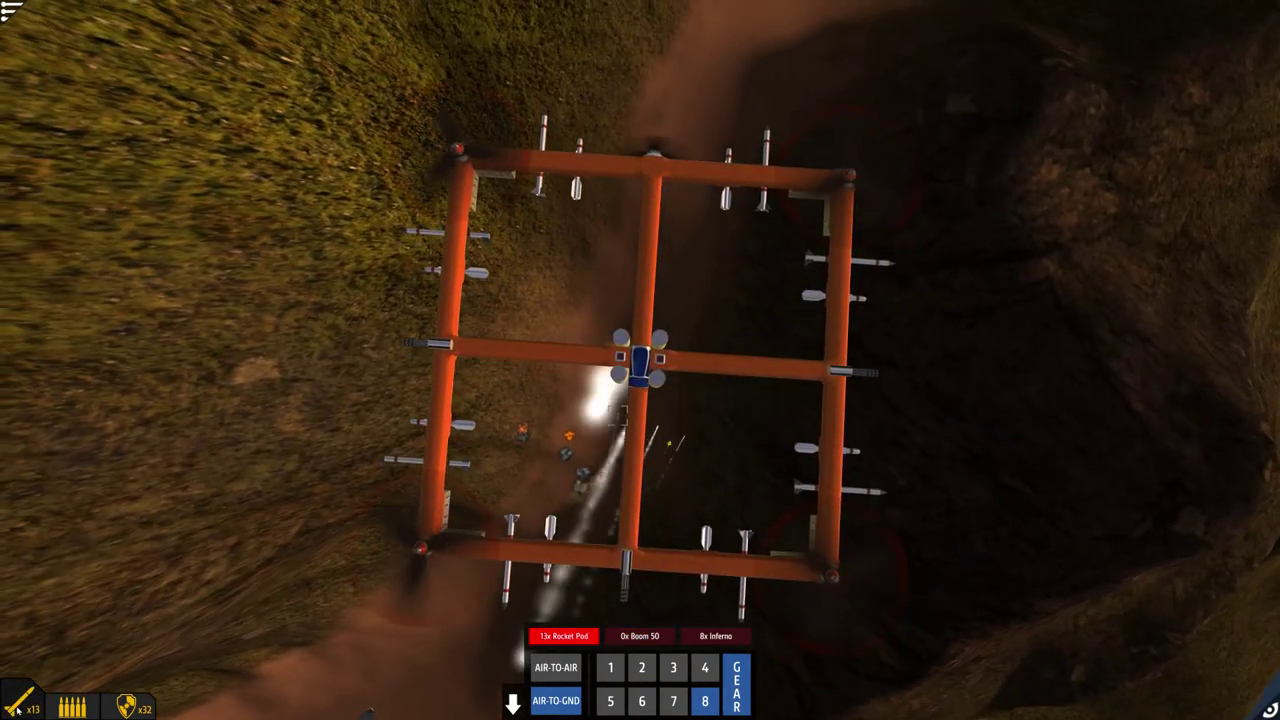
pyautogui.press('space')
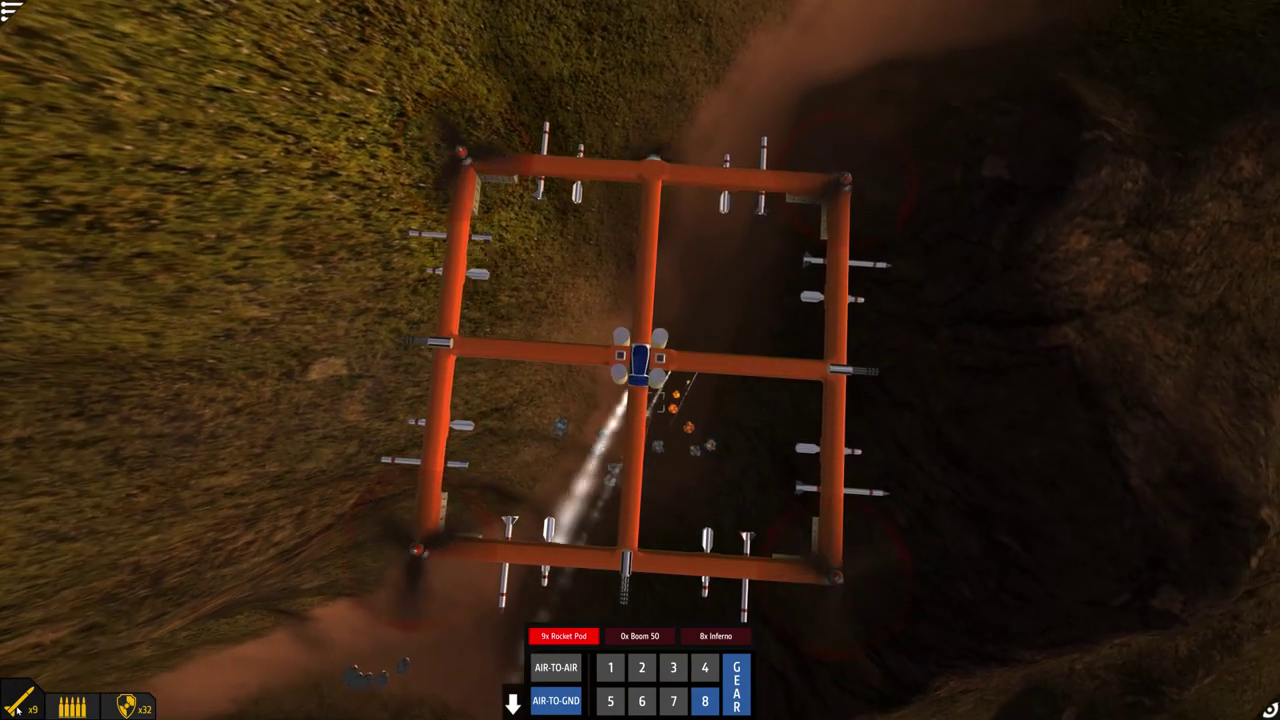
pyautogui.press('space')
pyautogui.press('space')
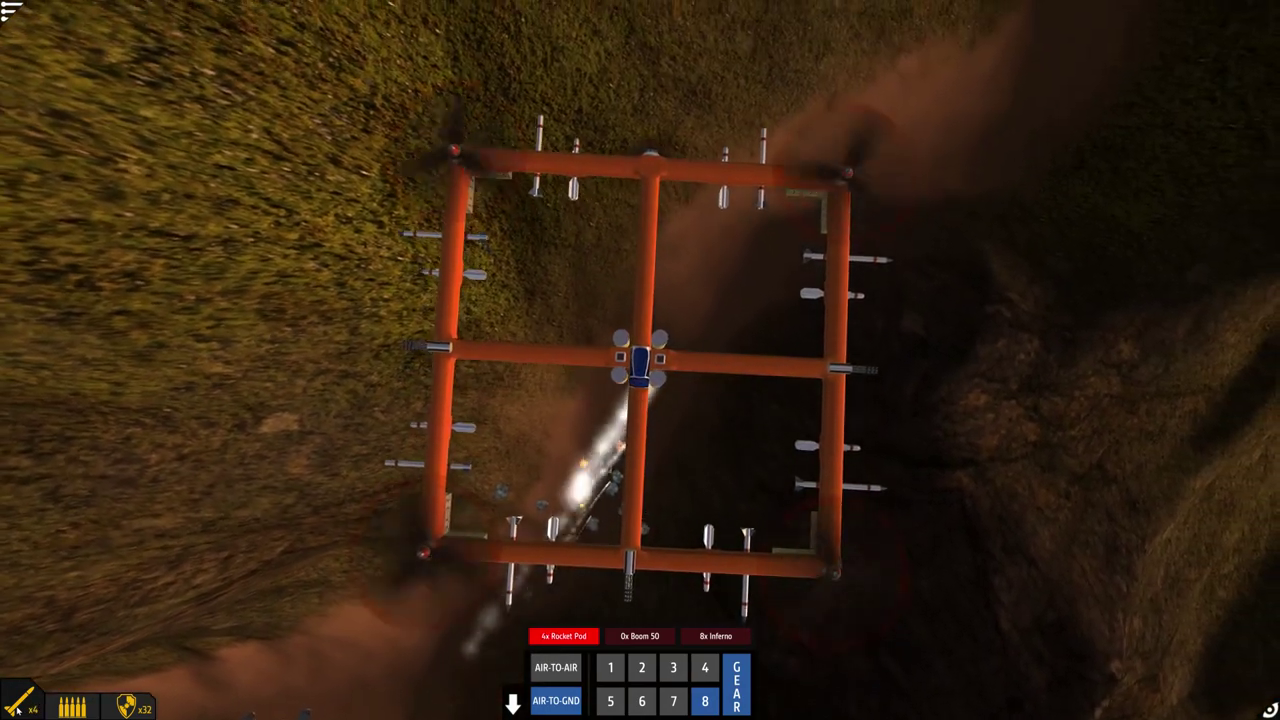
pyautogui.press('space')
pyautogui.press('space')
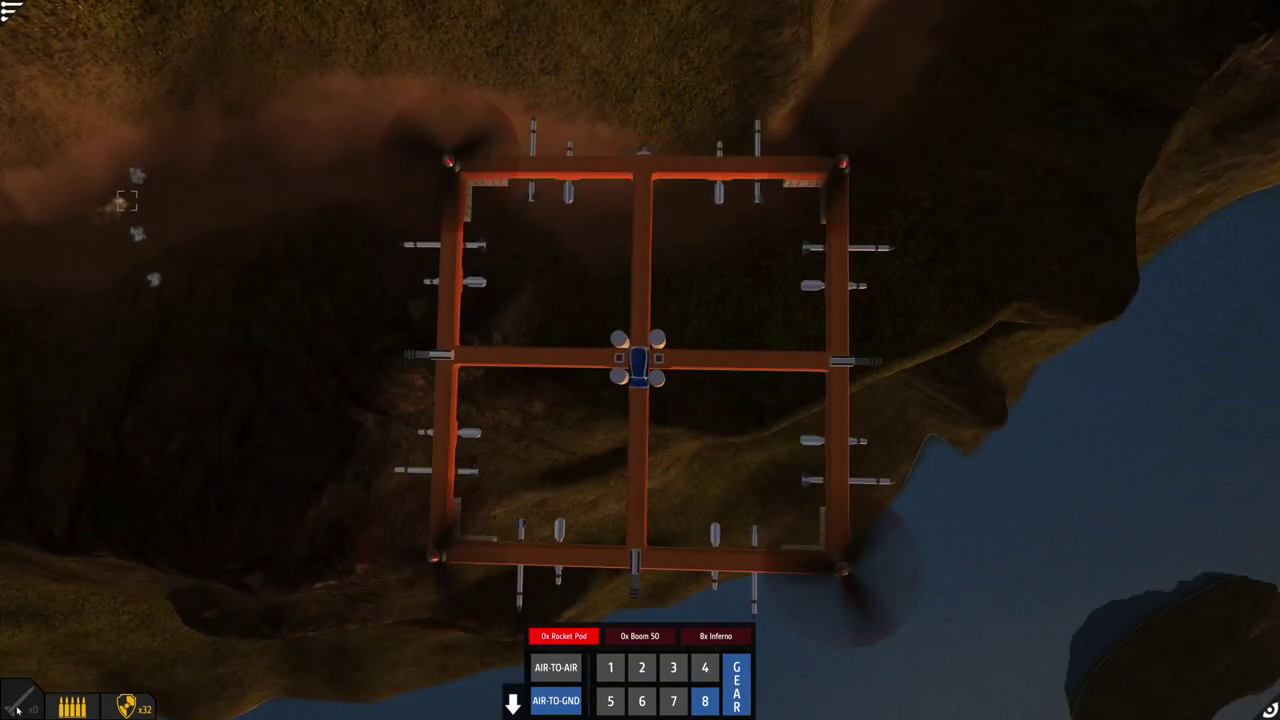
# Select the 8x Inferno missiles and reactivate weapon group 2 while orbiting the view.
pyautogui.click(714, 638)
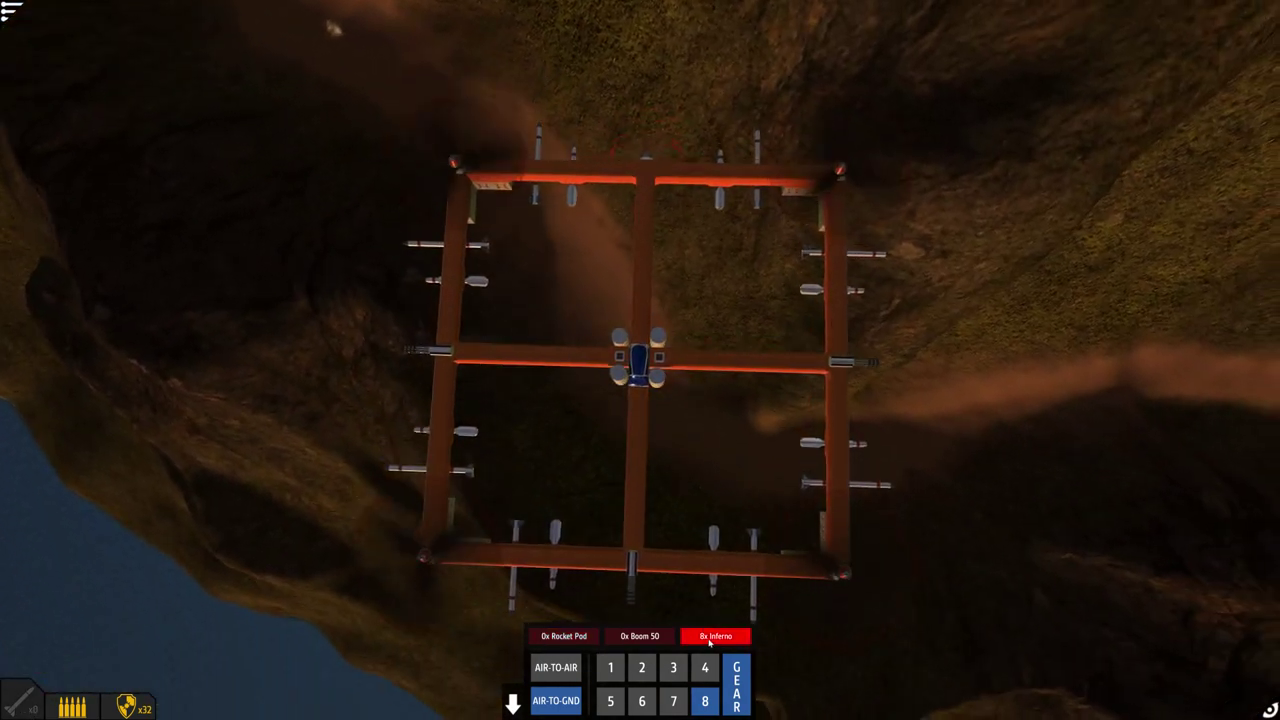
pyautogui.moveTo(709, 643)
pyautogui.mouseDown()
pyautogui.moveTo(1006, 427)
pyautogui.moveTo(989, 454)
pyautogui.mouseUp()
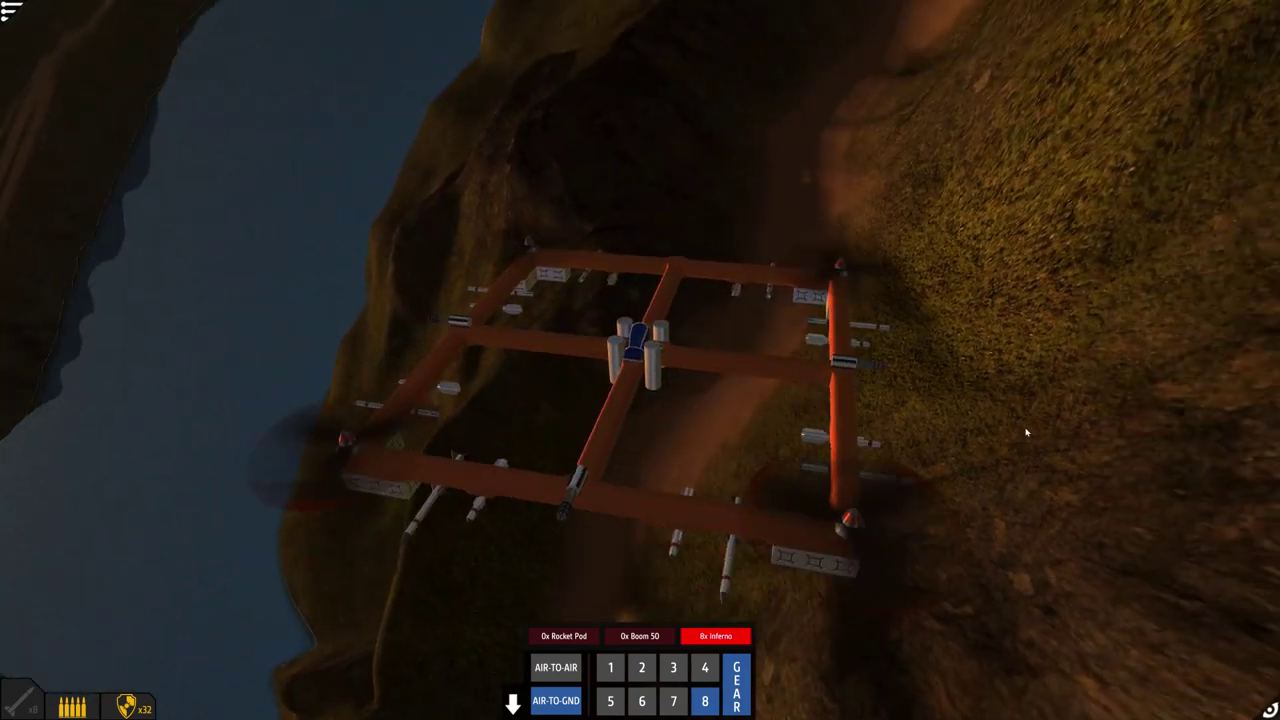
pyautogui.moveTo(990, 454); pyautogui.dragTo(1025, 433)
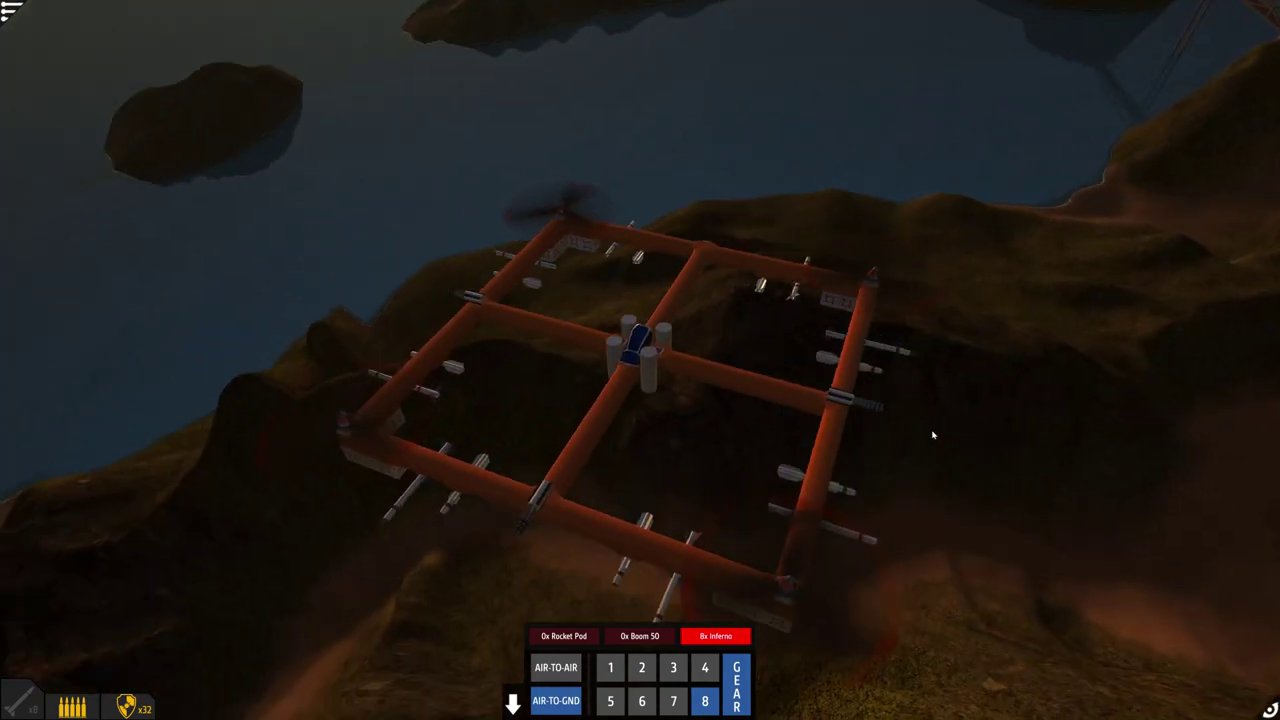
pyautogui.press('2')
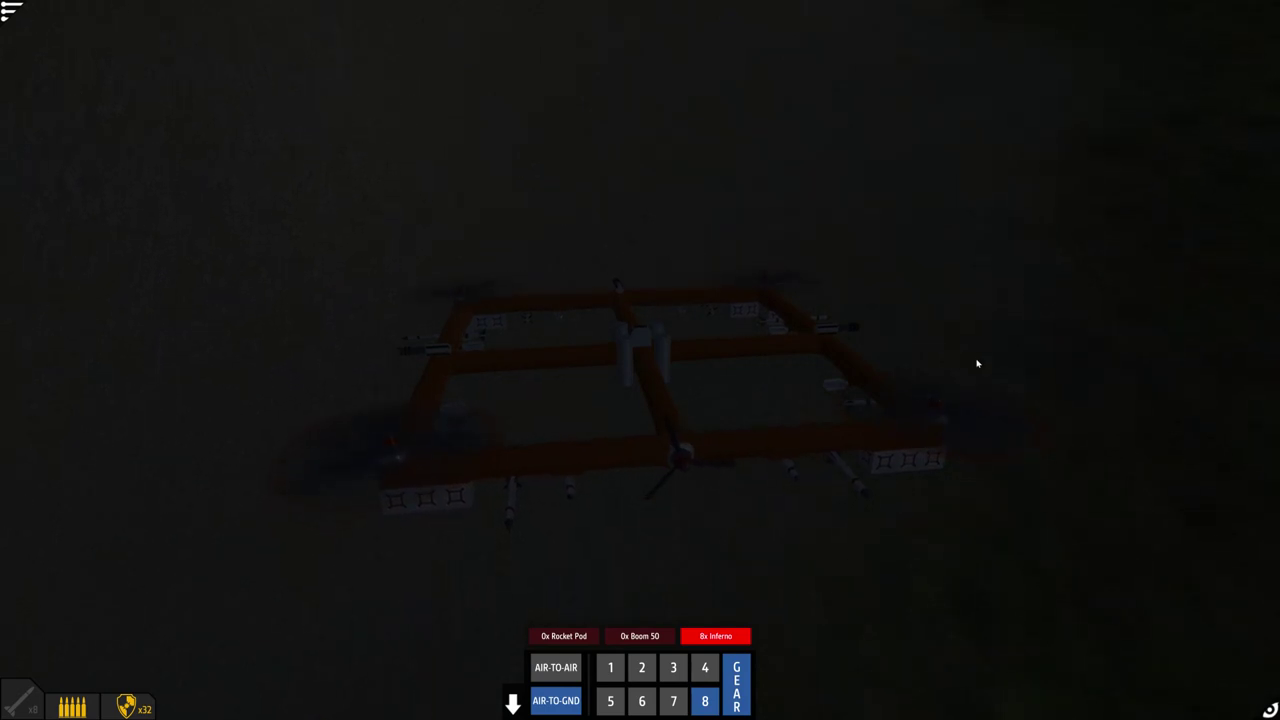
# Orbit the camera low around the gunship as it settles onto the dark canyon floor.
pyautogui.moveTo(979, 362)
pyautogui.mouseDown()
pyautogui.moveTo(971, 305)
pyautogui.moveTo(876, 349)
pyautogui.mouseUp()
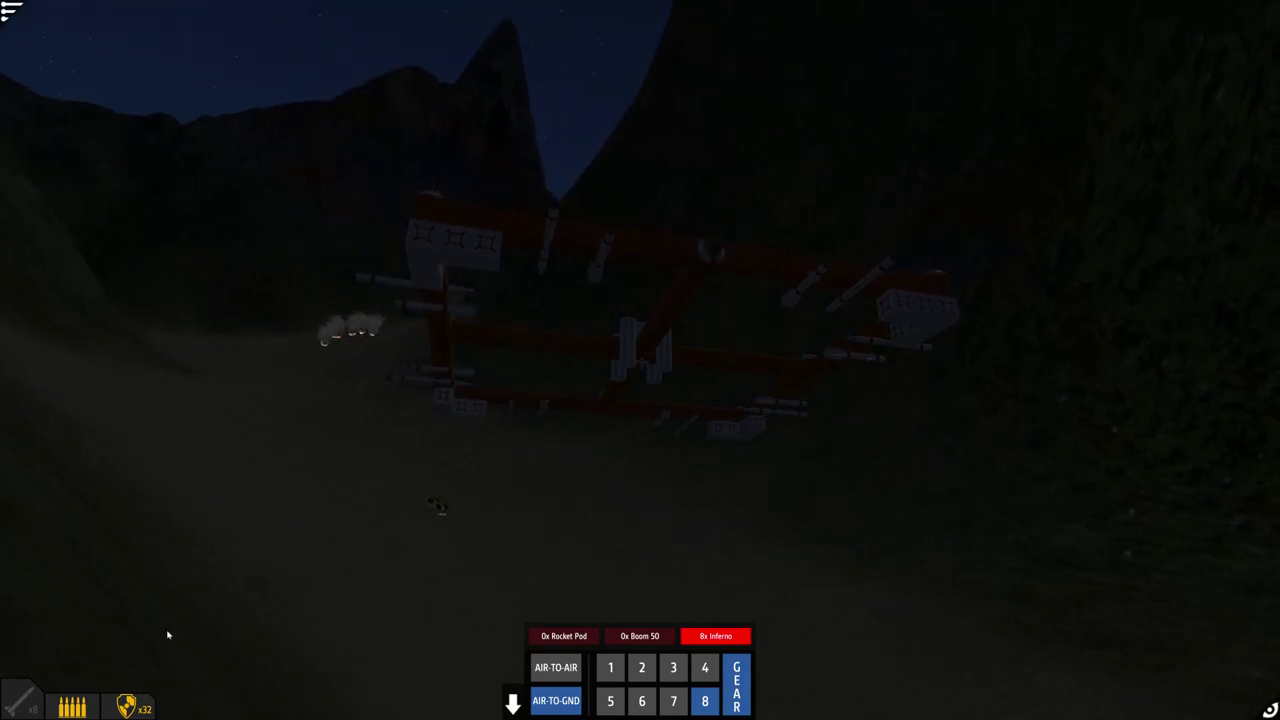
pyautogui.scroll(3, 876, 349)
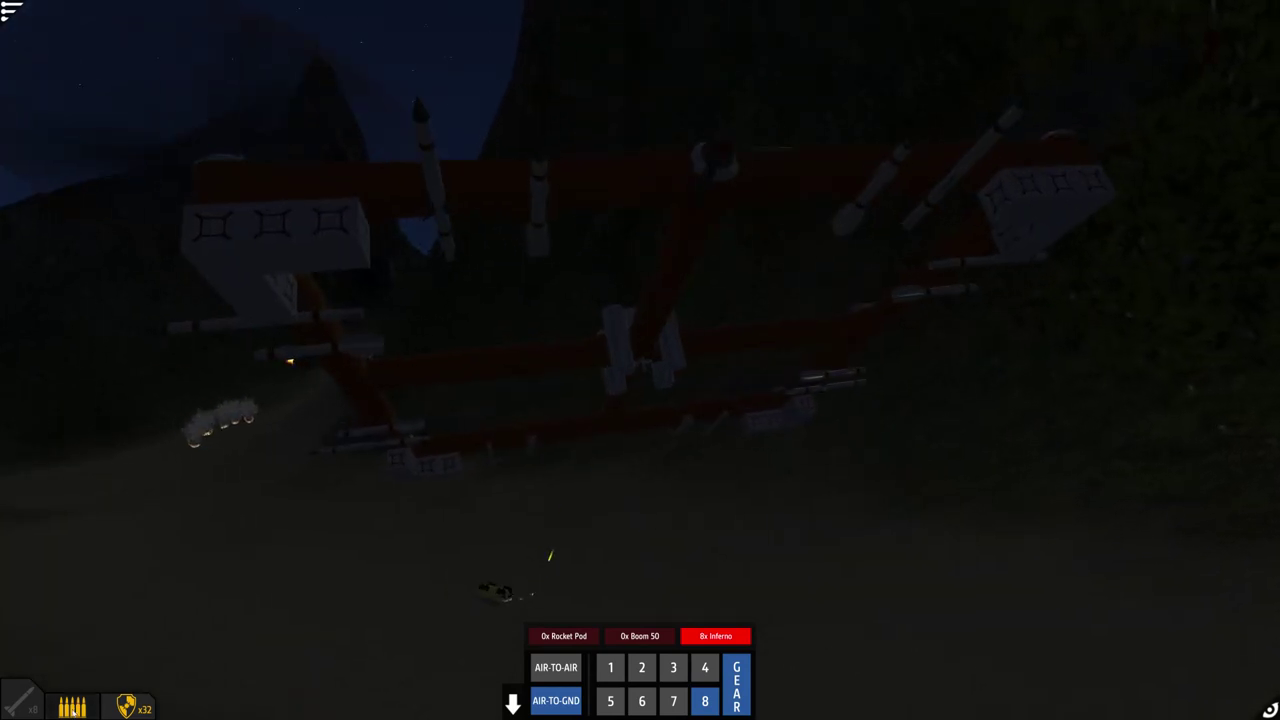
pyautogui.scroll(-3, 640, 360)
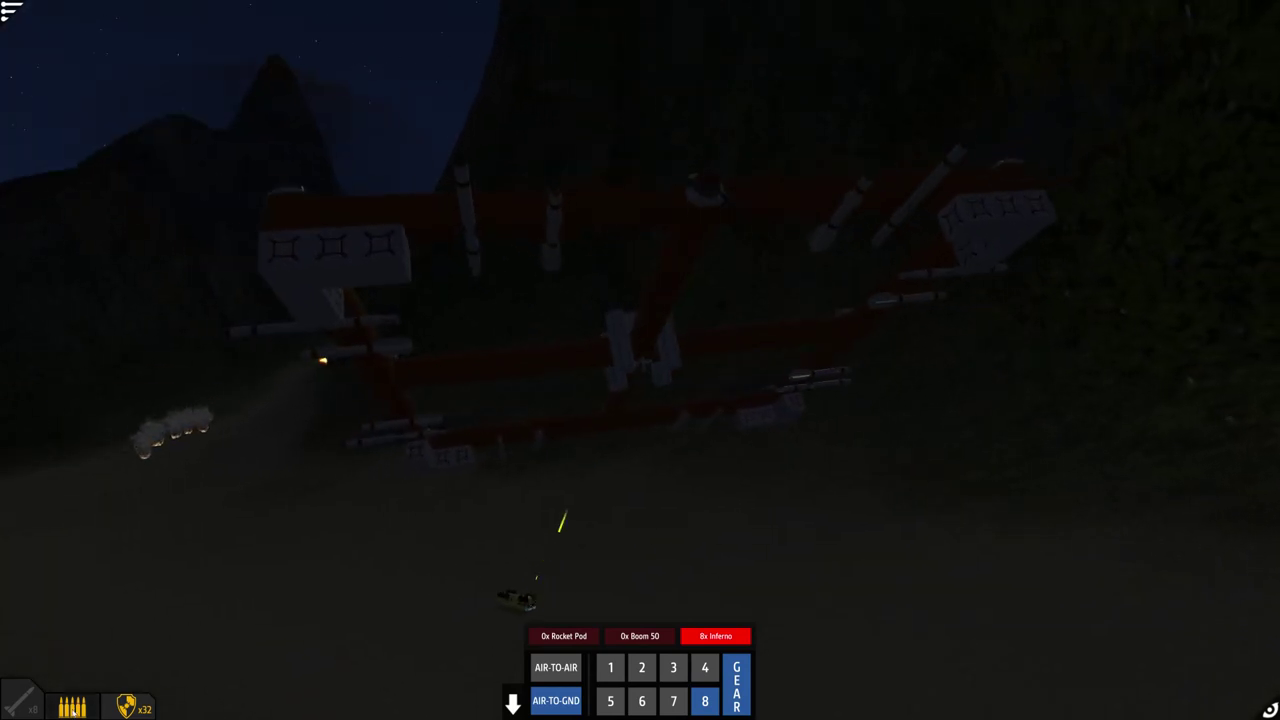
pyautogui.moveTo(876, 349); pyautogui.dragTo(800, 349)
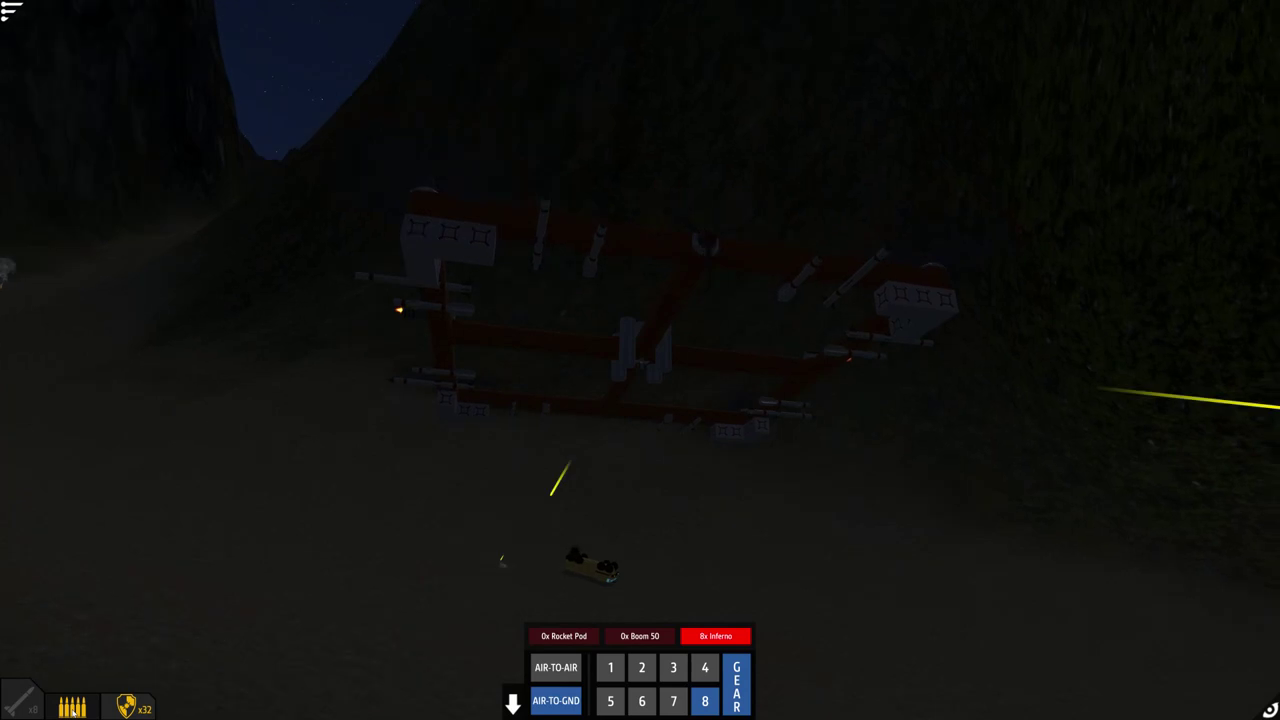
pyautogui.moveTo(640, 360); pyautogui.dragTo(700, 420)
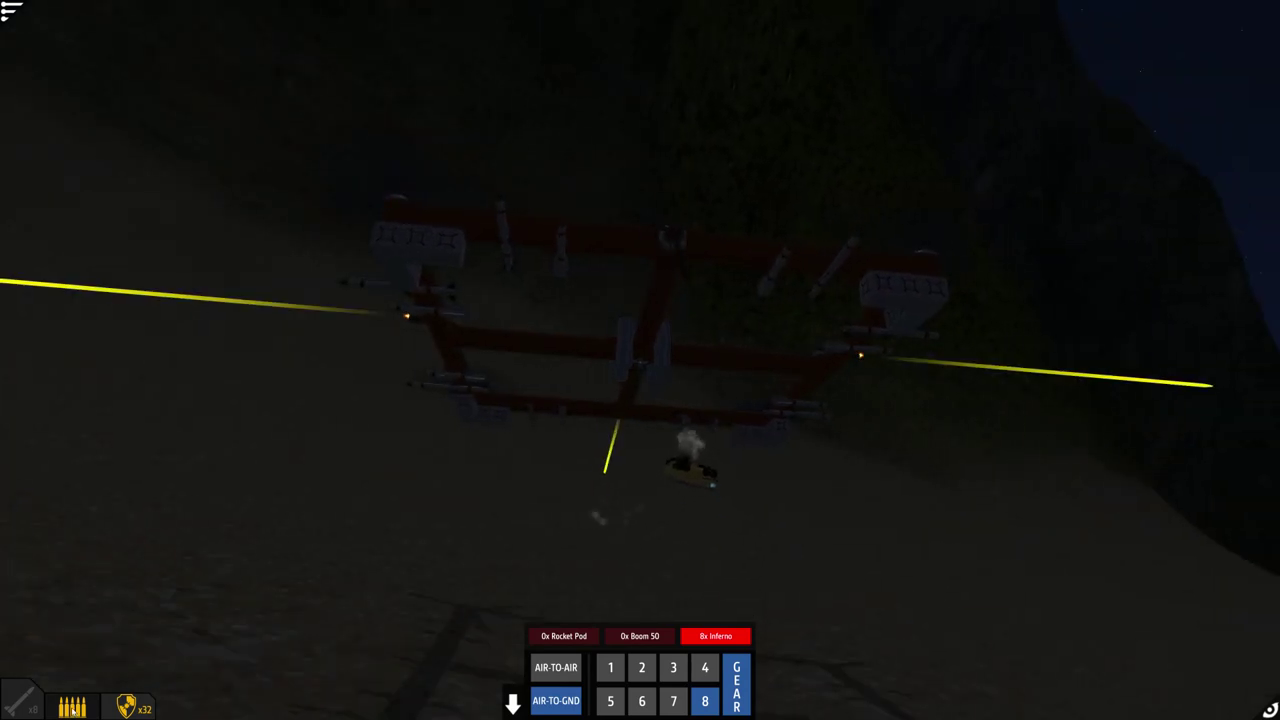
pyautogui.moveTo(640, 360); pyautogui.dragTo(560, 300)
pyautogui.scroll(4, 640, 360)
pyautogui.moveTo(640, 360)
pyautogui.mouseDown()
pyautogui.moveTo(252, 597)
pyautogui.moveTo(274, 125)
pyautogui.moveTo(475, 297)
pyautogui.mouseUp()
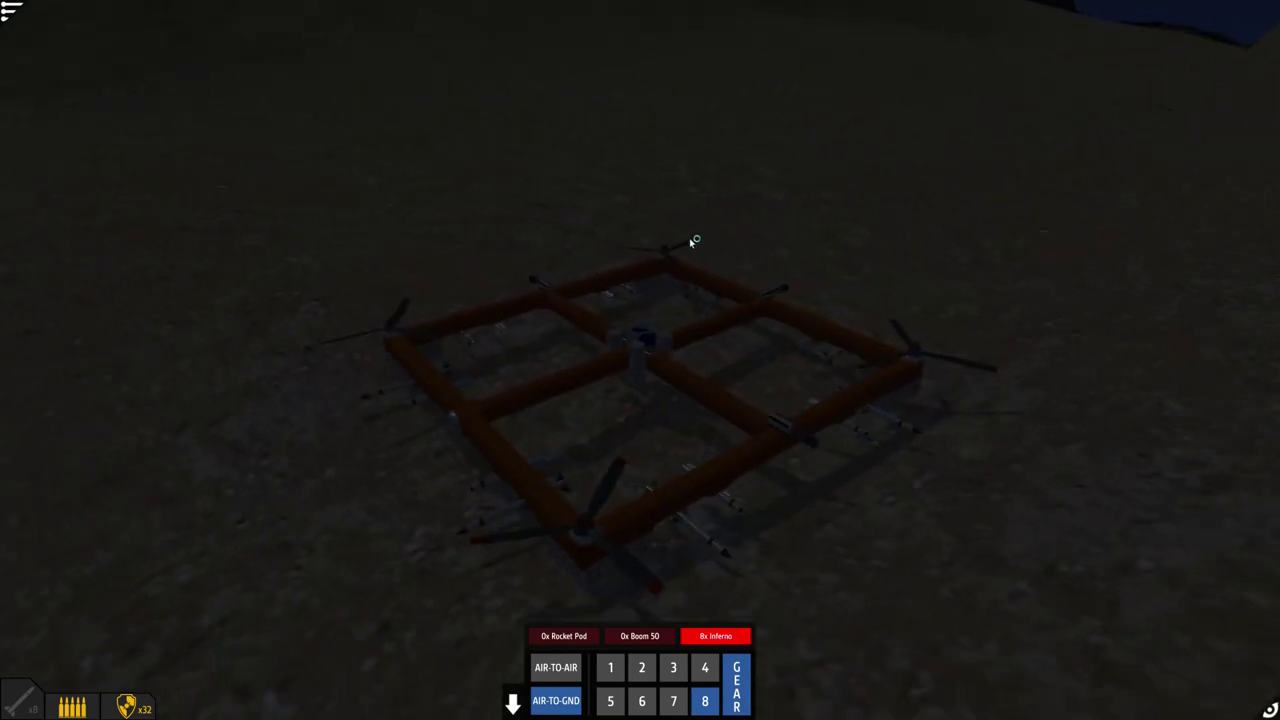
pyautogui.scroll(-5, 692, 242)
pyautogui.scroll(-5, 760, 236)
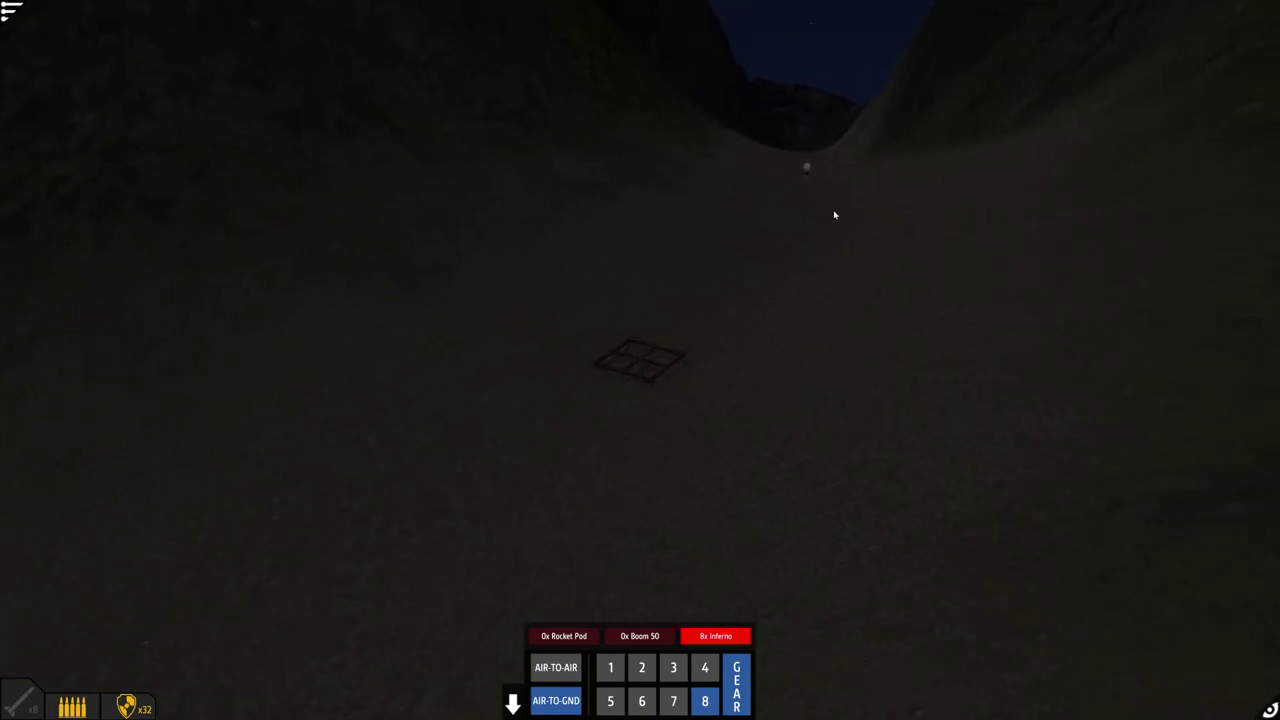
pyautogui.scroll(8, 782, 256)
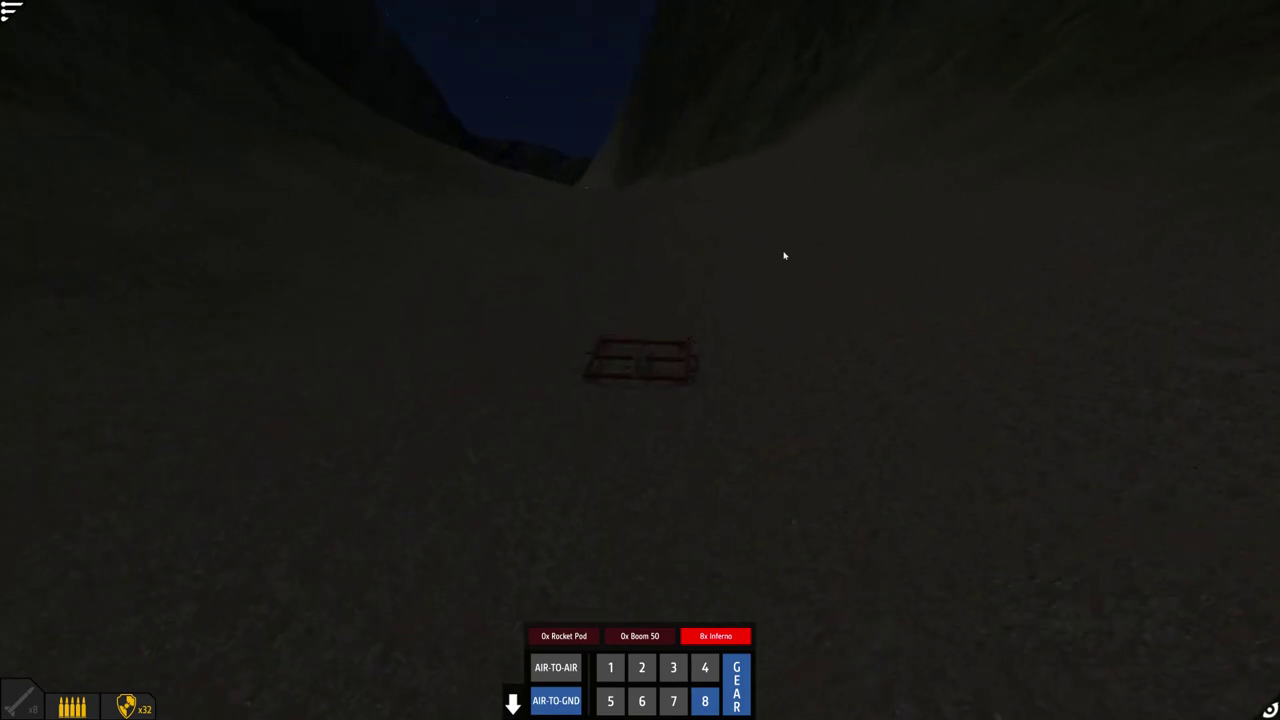